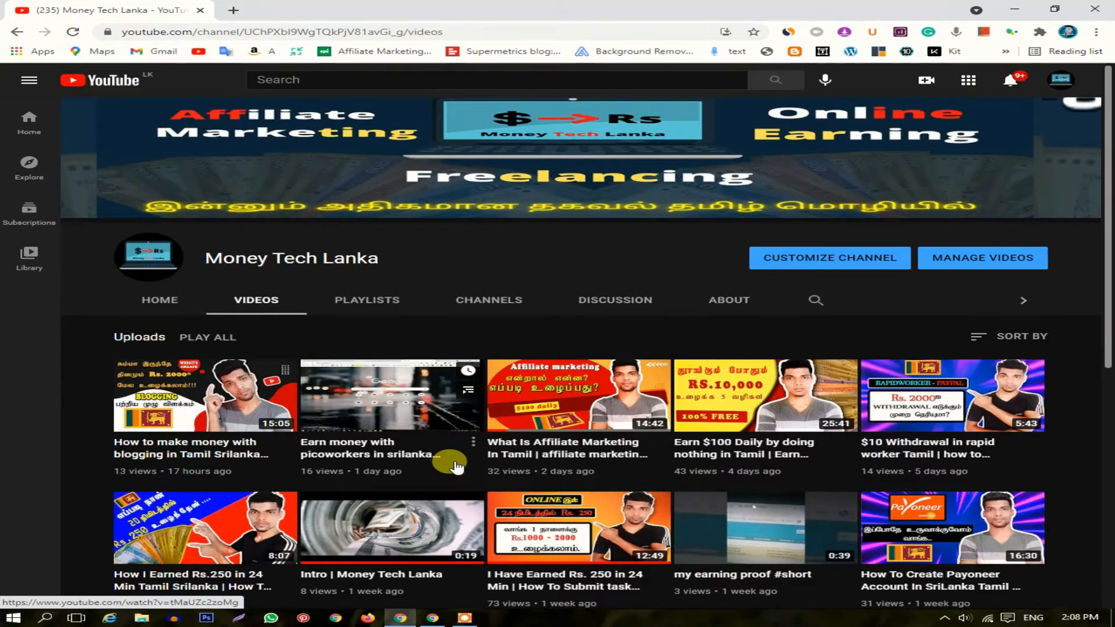
scroll(456, 466, "down", 2)
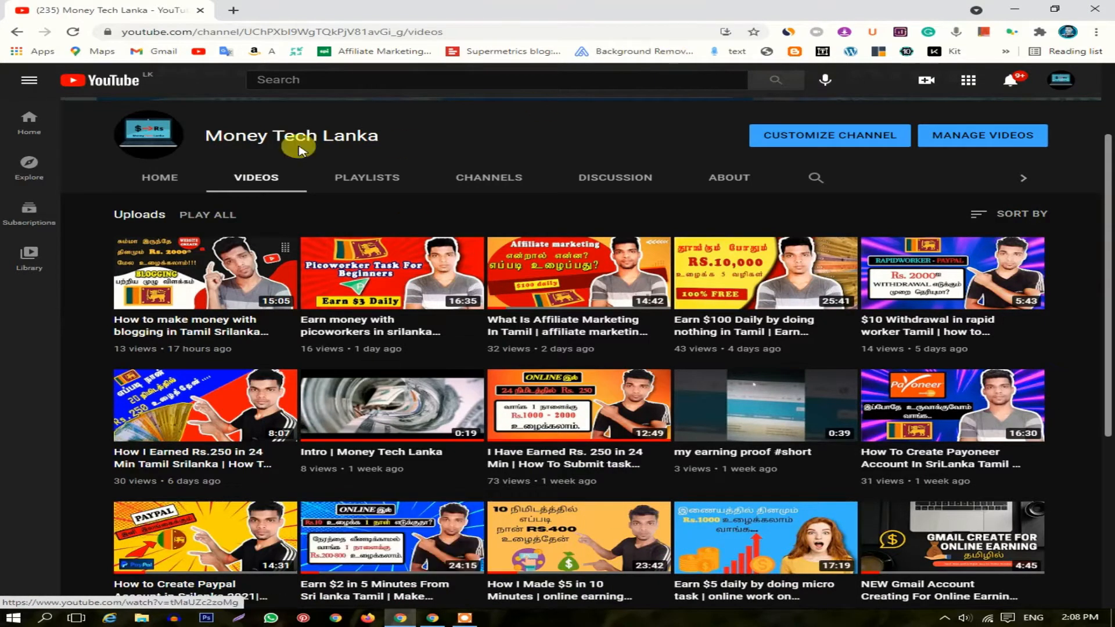
scroll(325, 206, "up", 1)
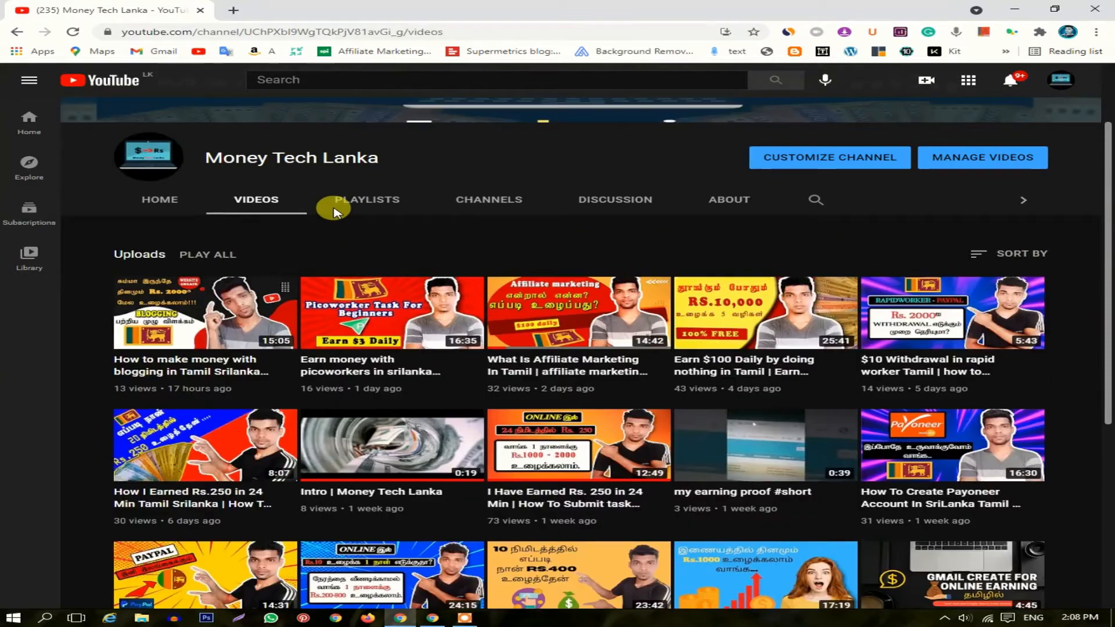
scroll(334, 212, "up", 2)
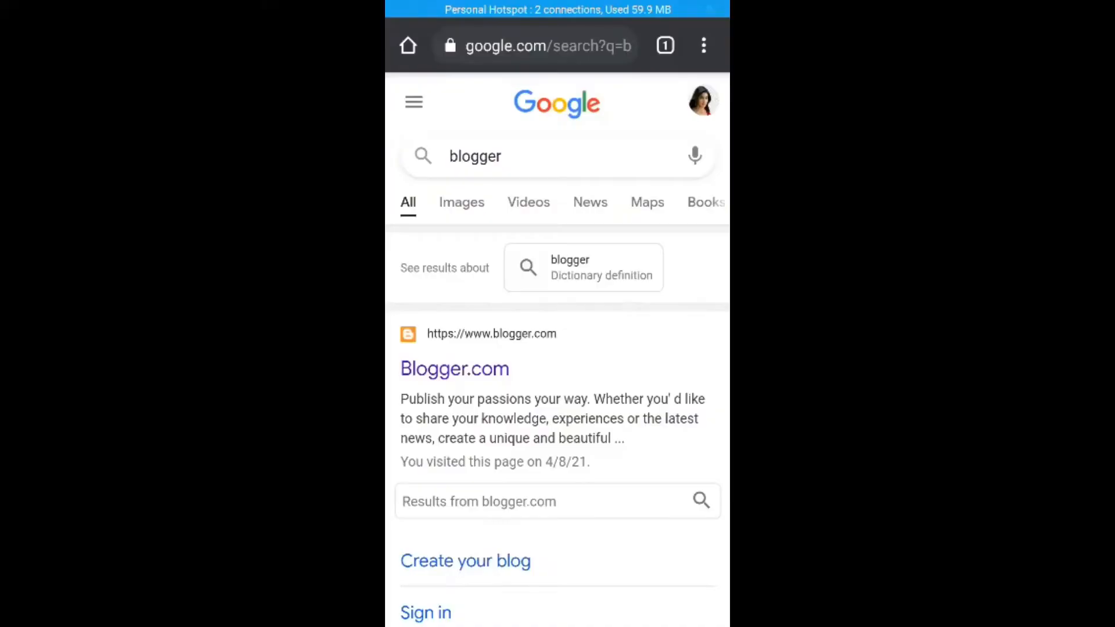
Switch the mobile browser's search results for blogger to the desktop site version
left_click(704, 46)
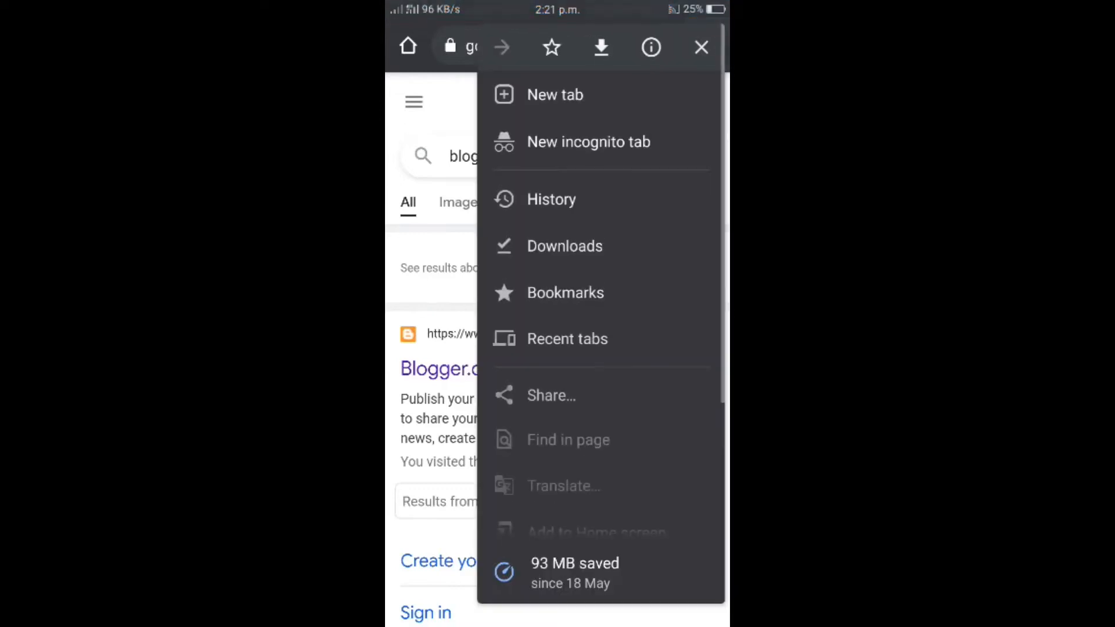
scroll(601, 325, "down", 3)
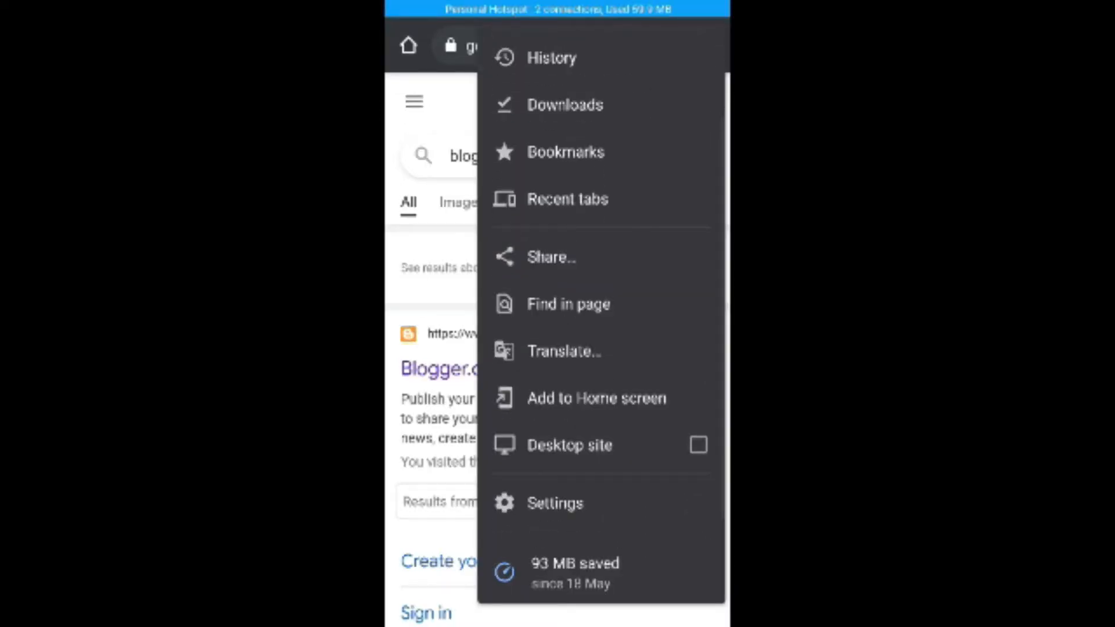
left_click(569, 445)
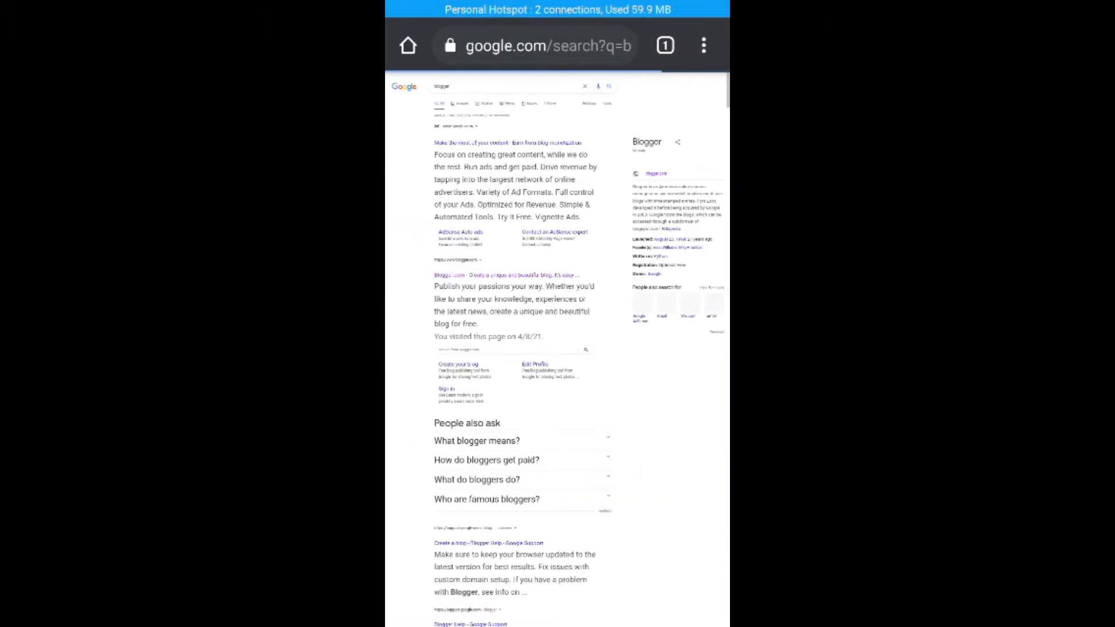
scroll(548, 305, "up", 4)
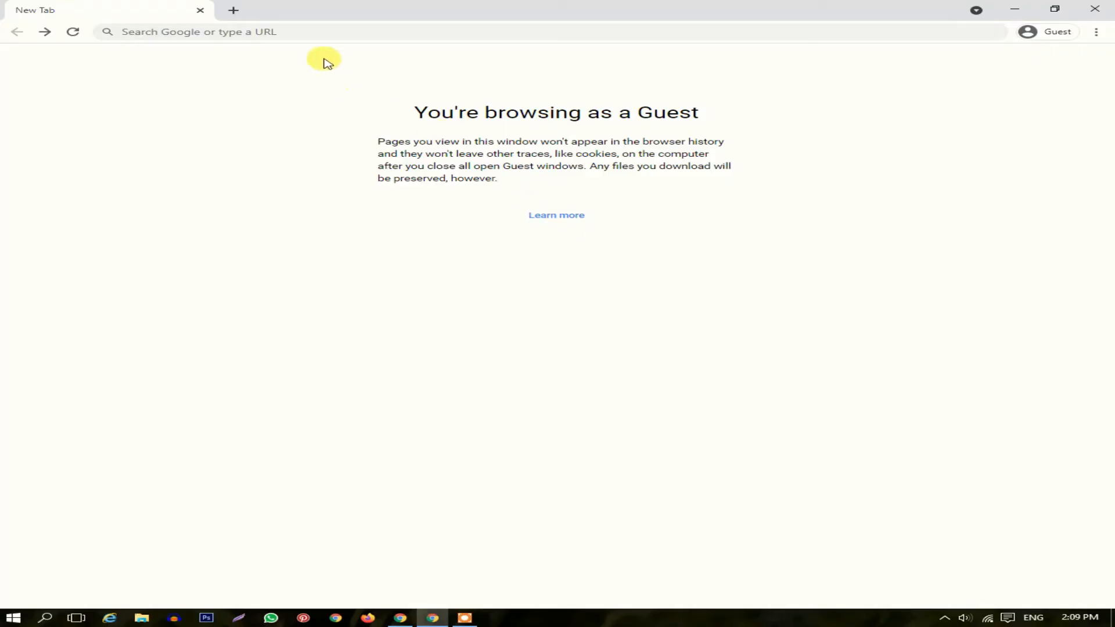
In the desktop guest browser, search Google for "blogger" and open the Blogger.com result
left_click(334, 32)
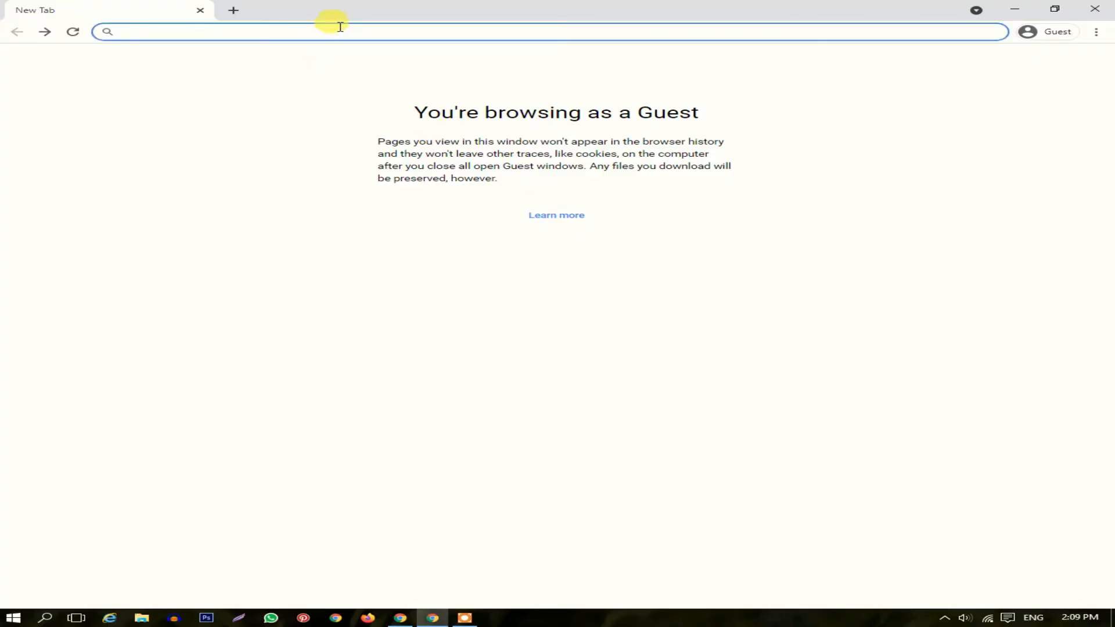
type("blodd")
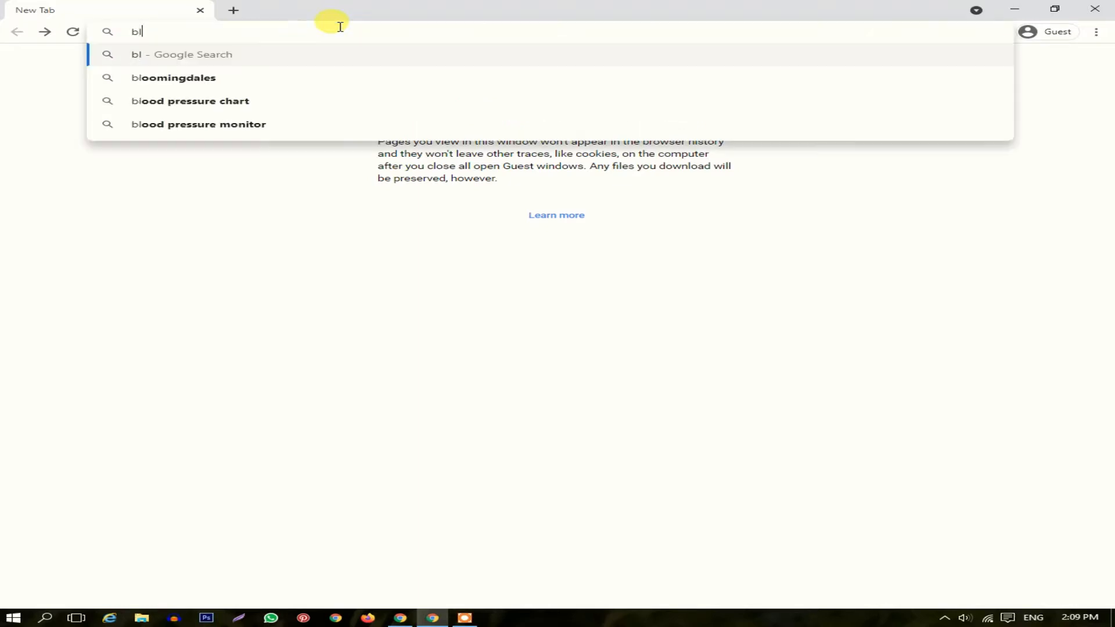
key("BackSpace")
key("BackSpace")
type("gger")
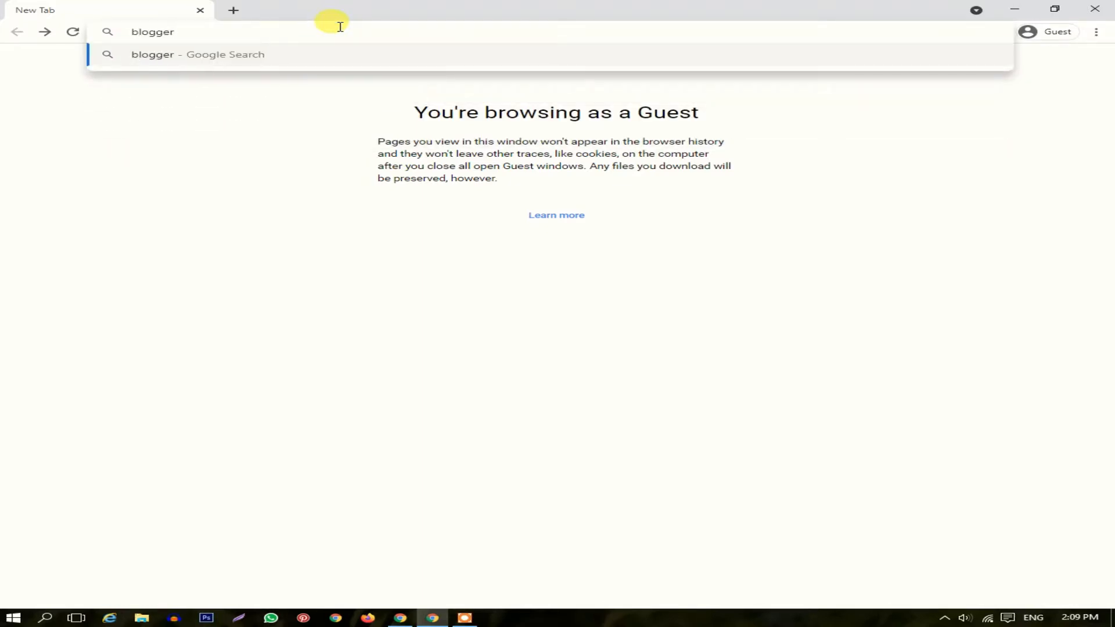
key("Return")
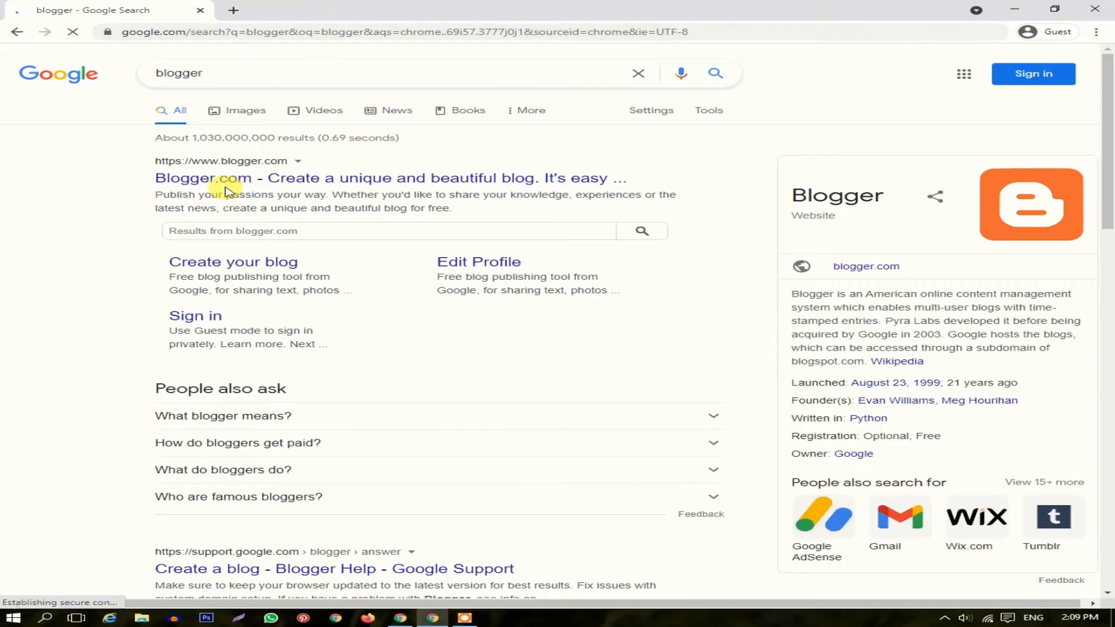
left_click(218, 185)
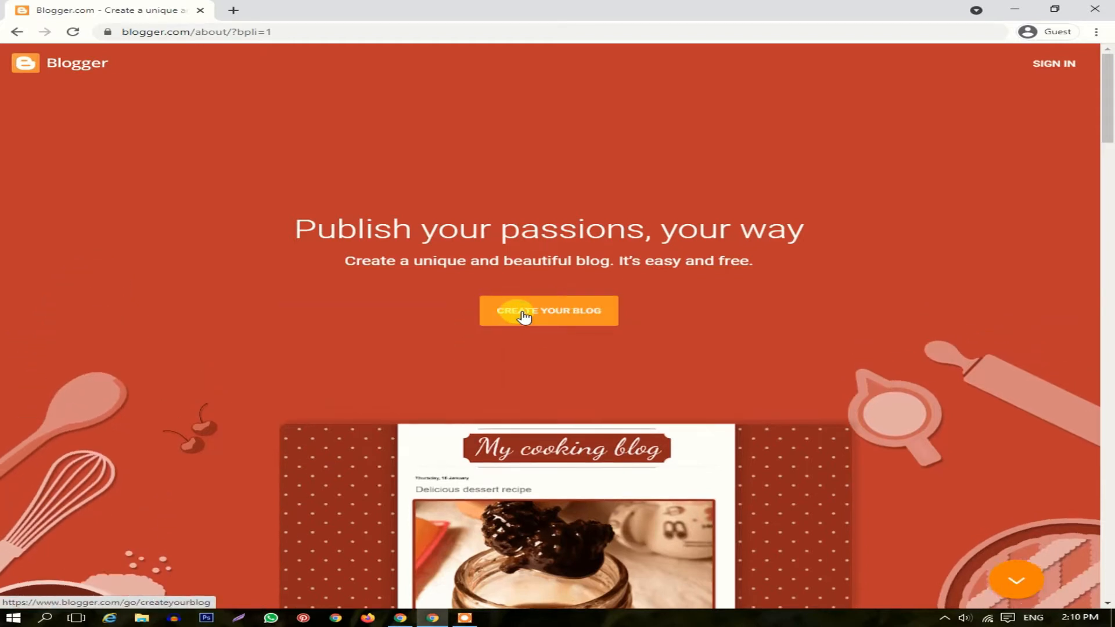
Start creating a blog, sign in with the Google account's e-mail and password, and confirm the account recovery options
left_click(524, 317)
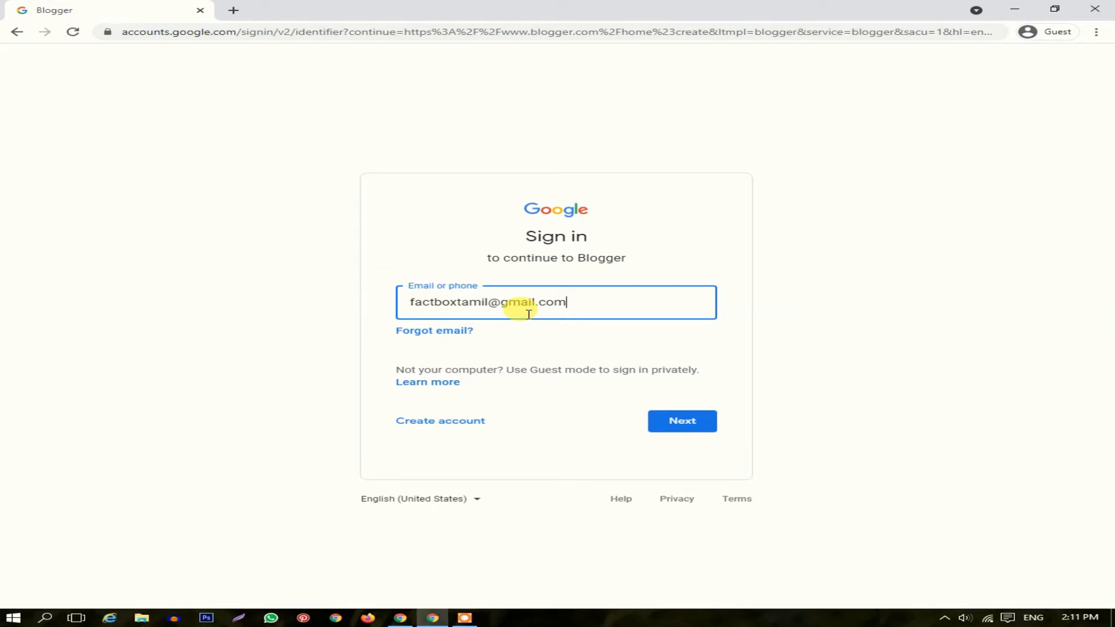
left_click(677, 421)
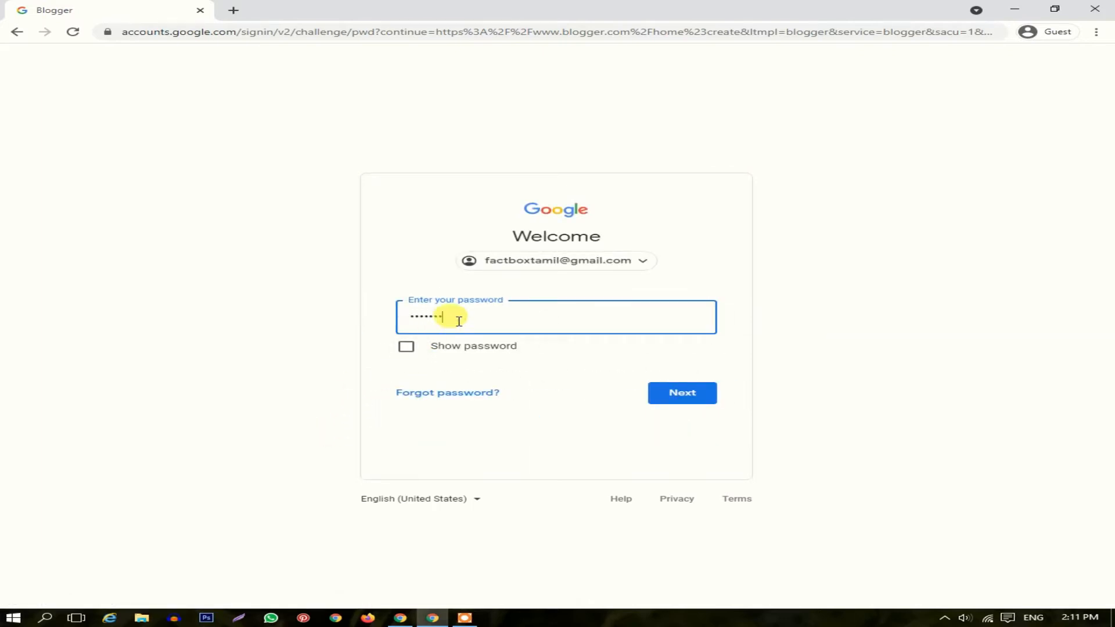
left_click(681, 394)
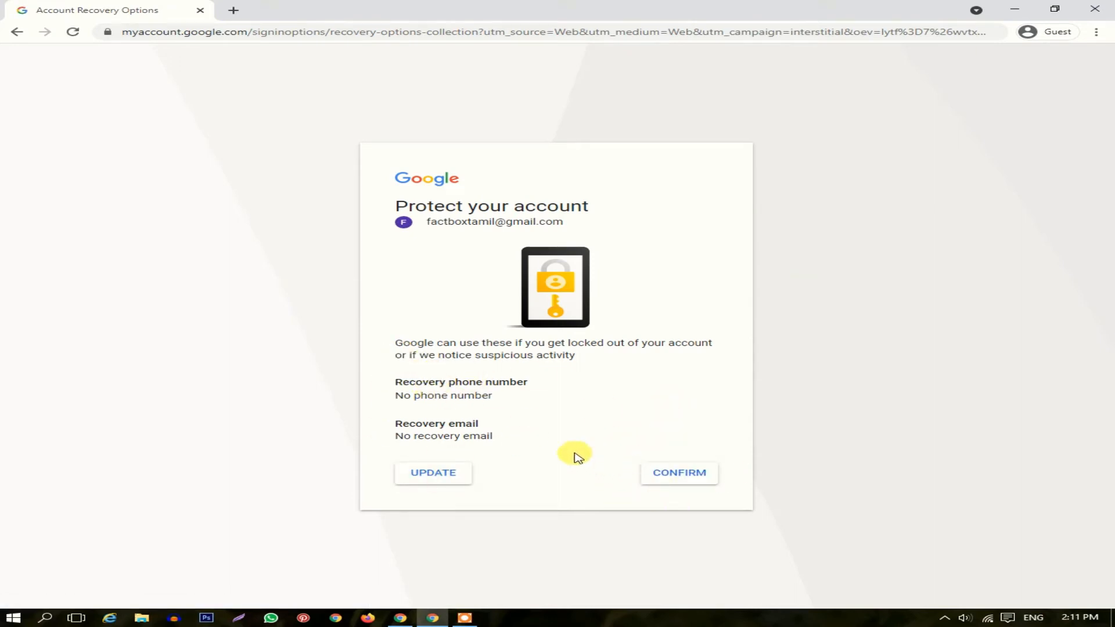
left_click(661, 475)
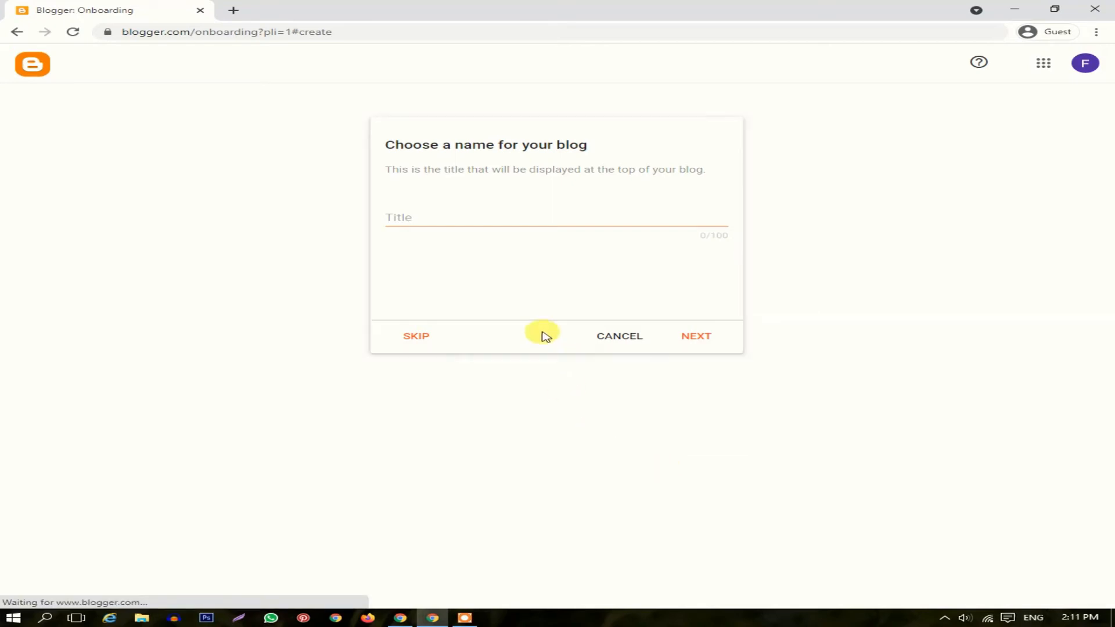
Title the new blog "sample" and continue to the address stage
left_click(512, 218)
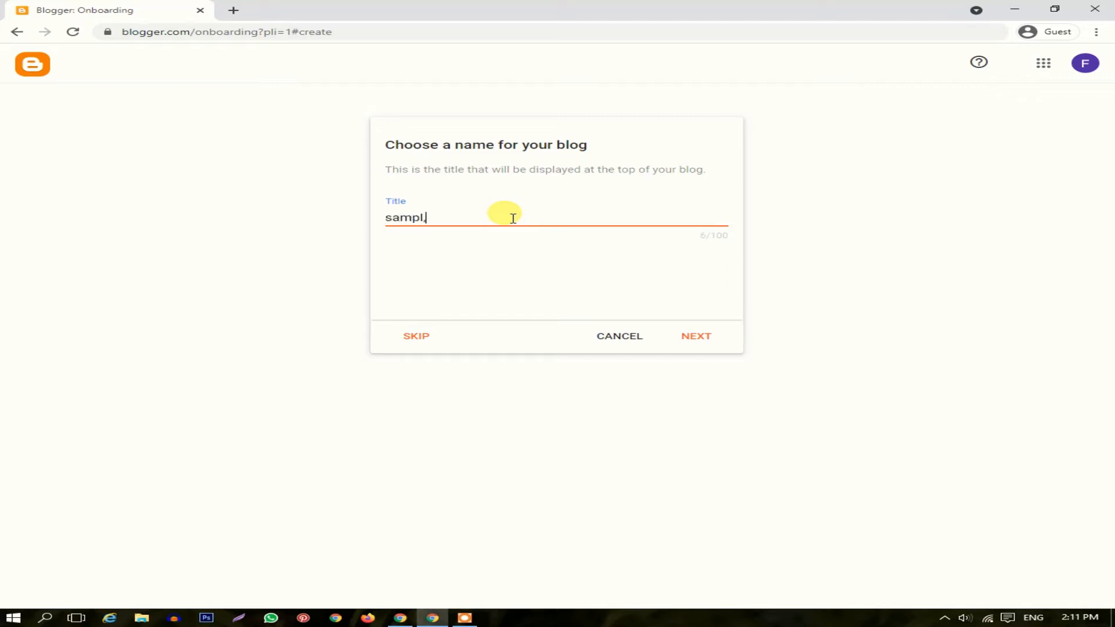
type("sampl,")
key("BackSpace")
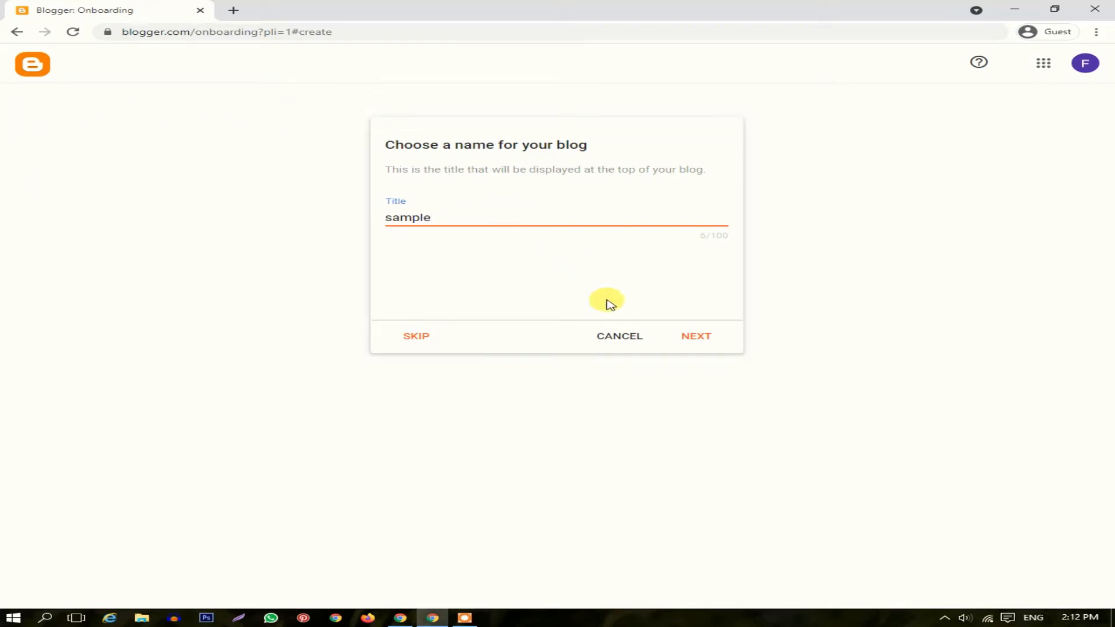
left_click(698, 344)
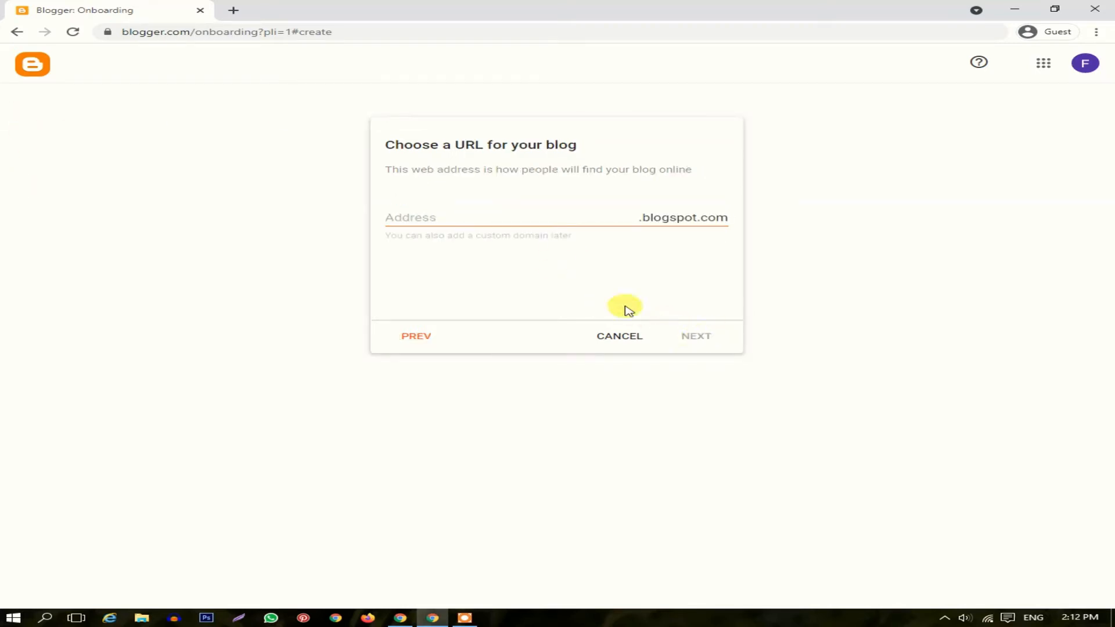
Set the blog's blogspot.com address to the owner's name followed by "tip" and continue to the display name stage
left_click(461, 218)
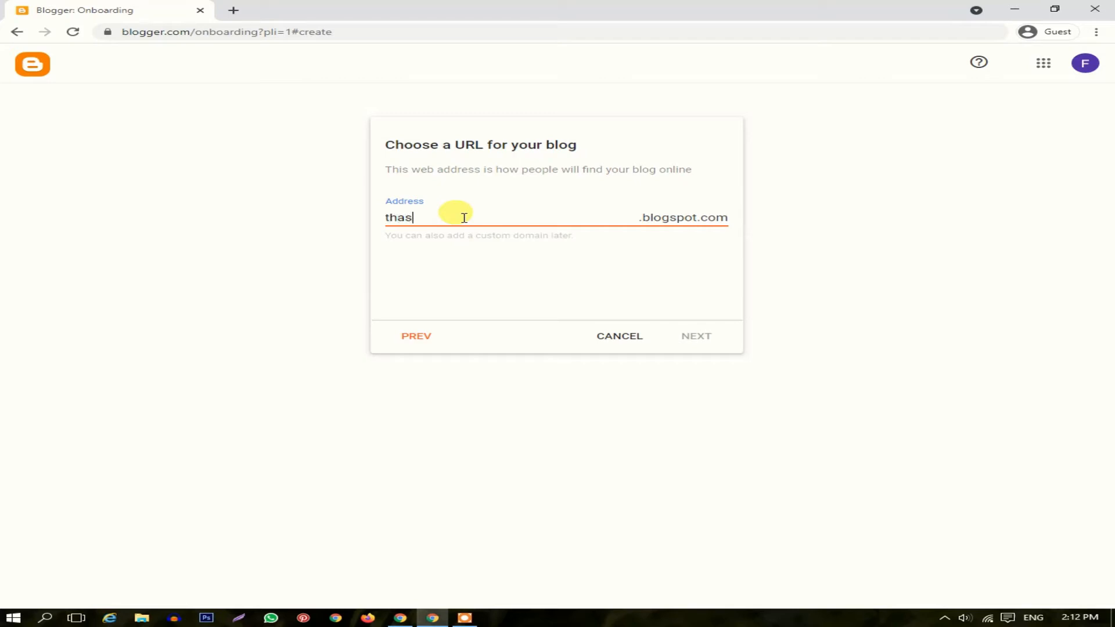
type("leem")
left_click(407, 219)
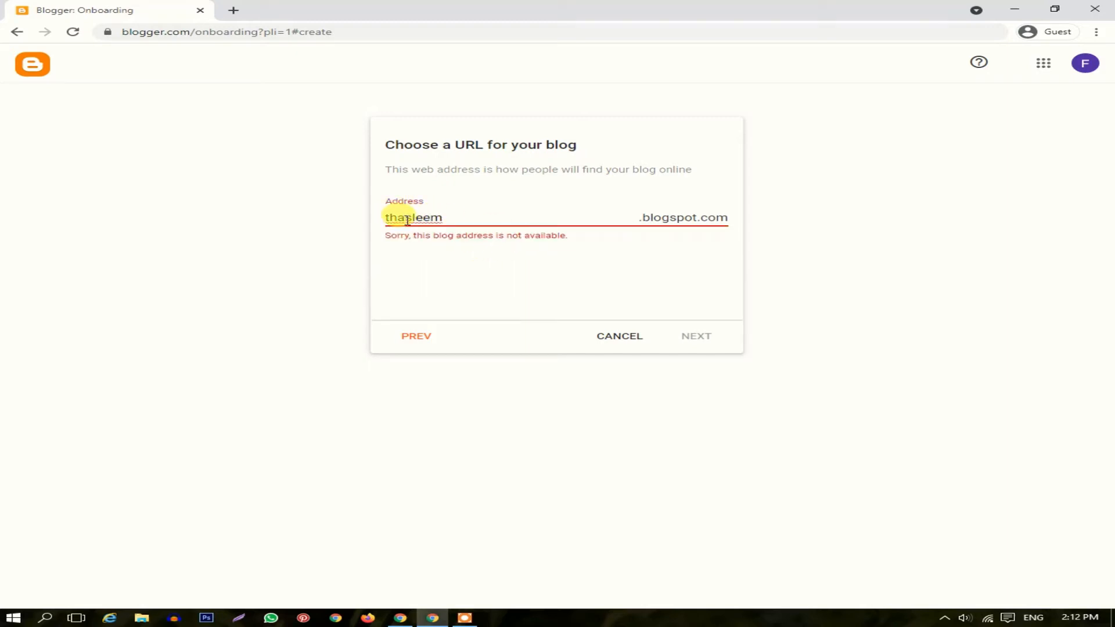
left_click(637, 218)
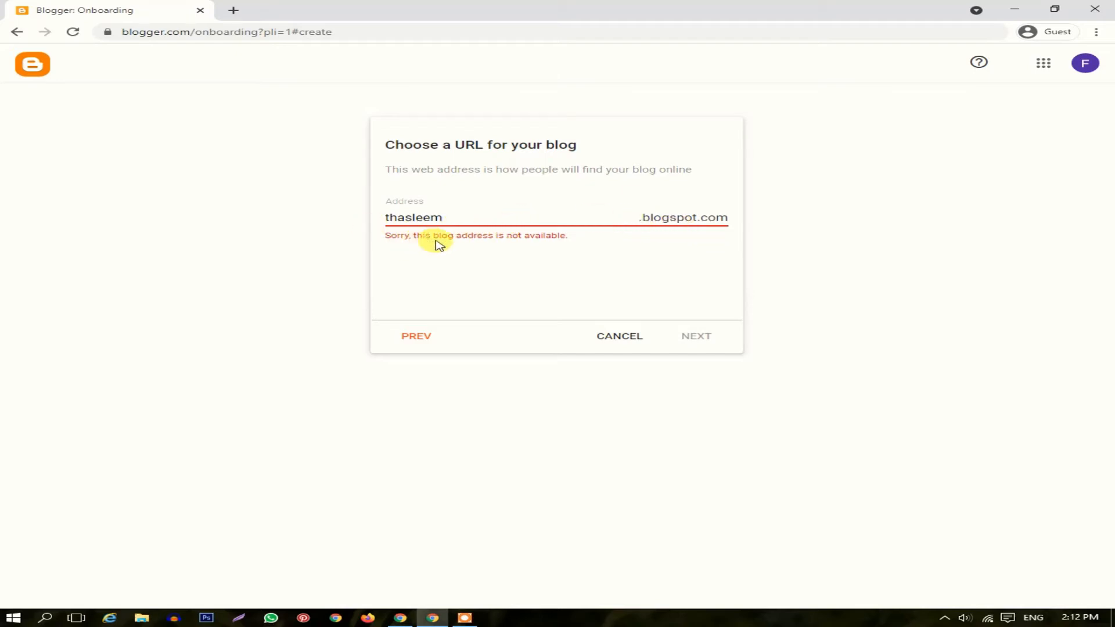
left_click(445, 218)
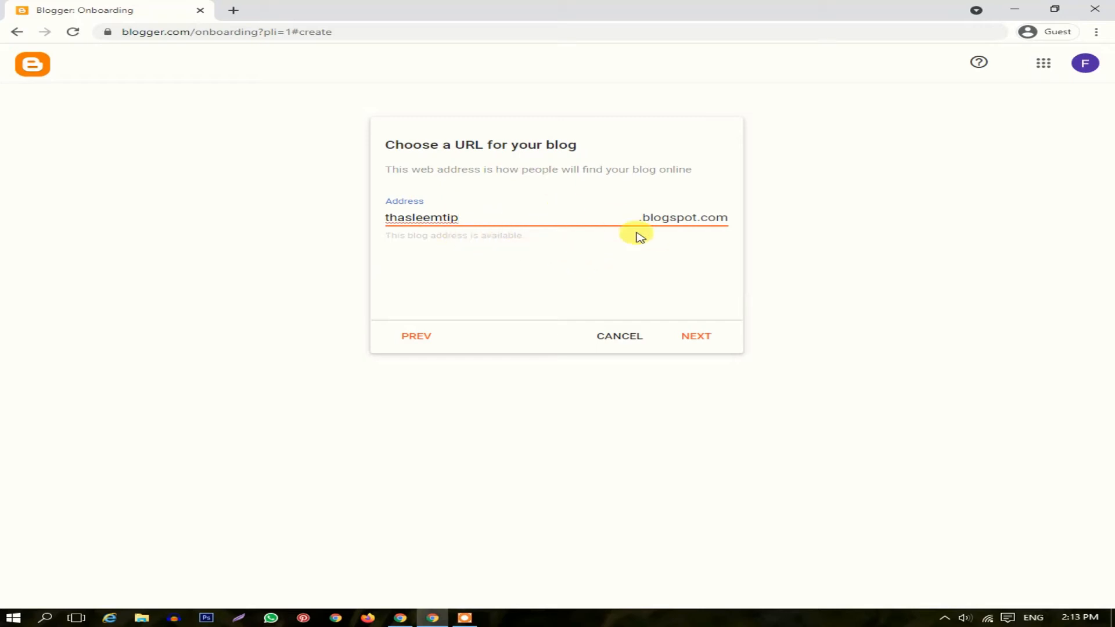
left_click(690, 338)
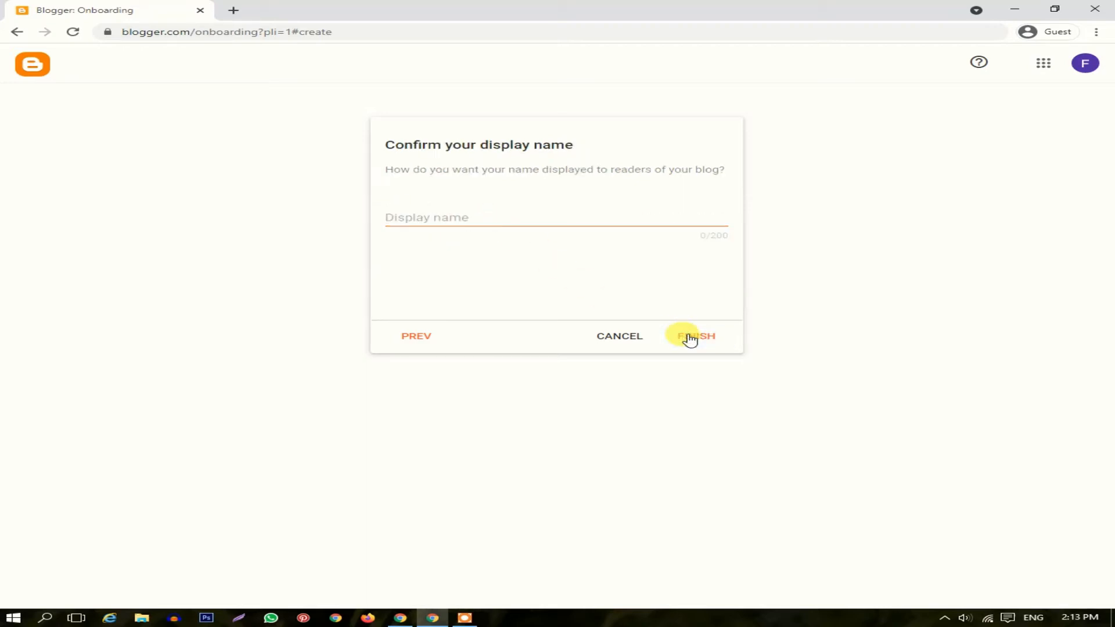
Enter the owner's name as the blog's display name and finish creating the blog
left_click(450, 218)
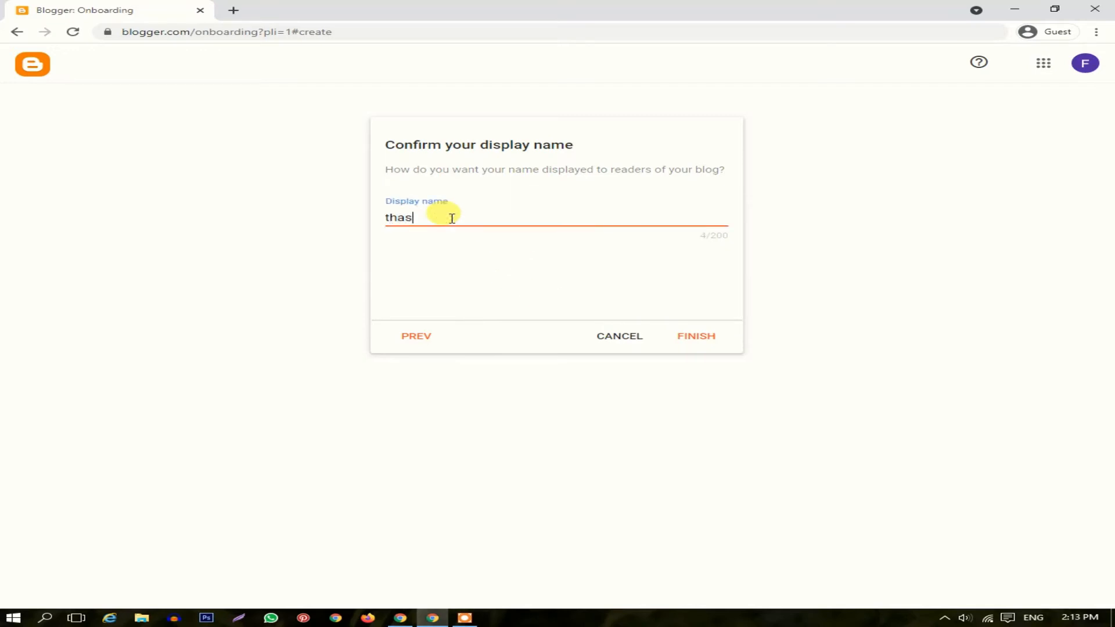
type("thasleem")
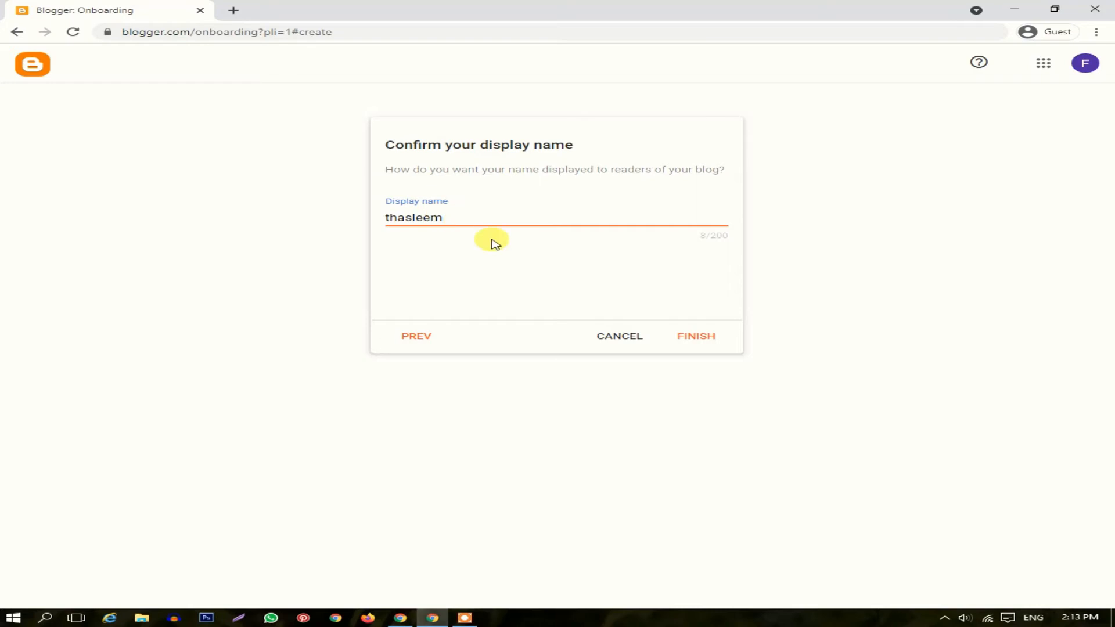
left_click(691, 338)
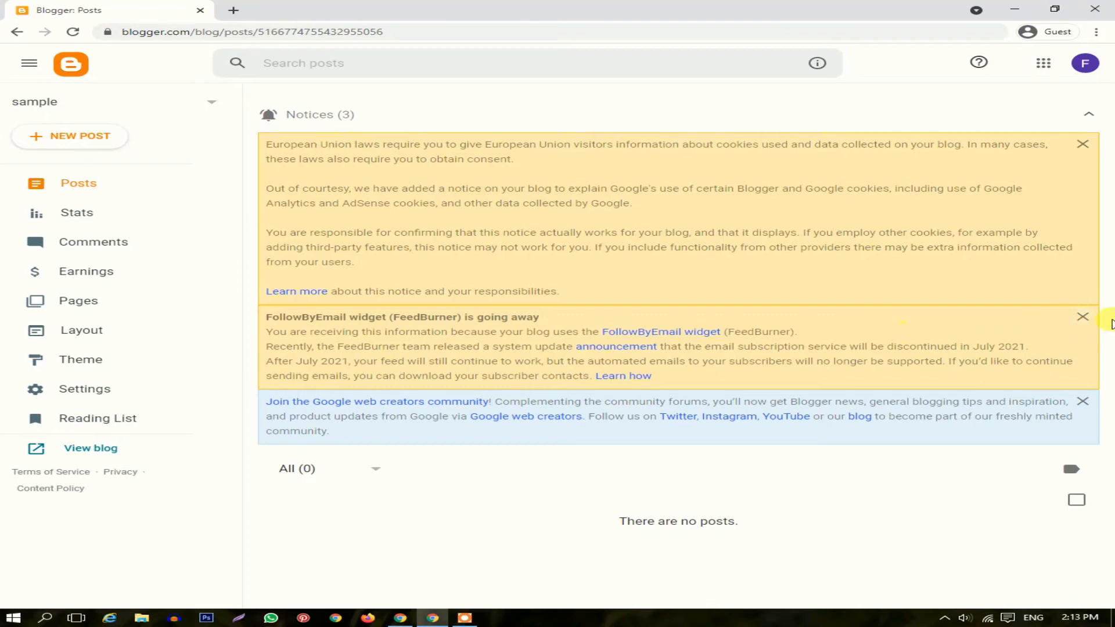
Dismiss the FollowByEmail, European Union cookie and Google web creators notices above the posts list
left_click(1082, 317)
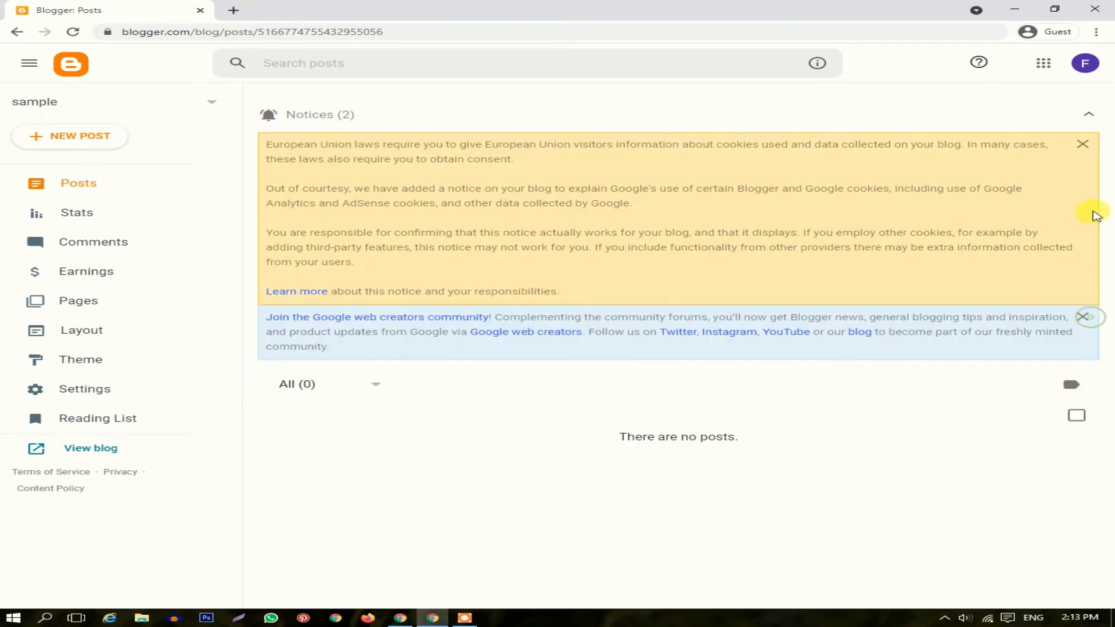
left_click(1082, 144)
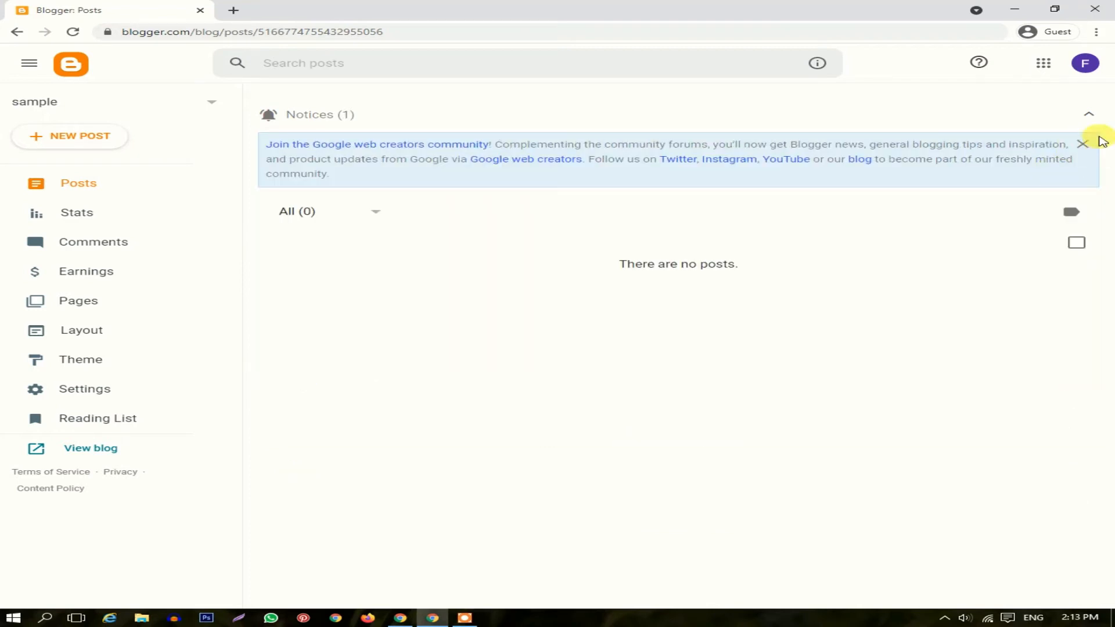
left_click(1086, 144)
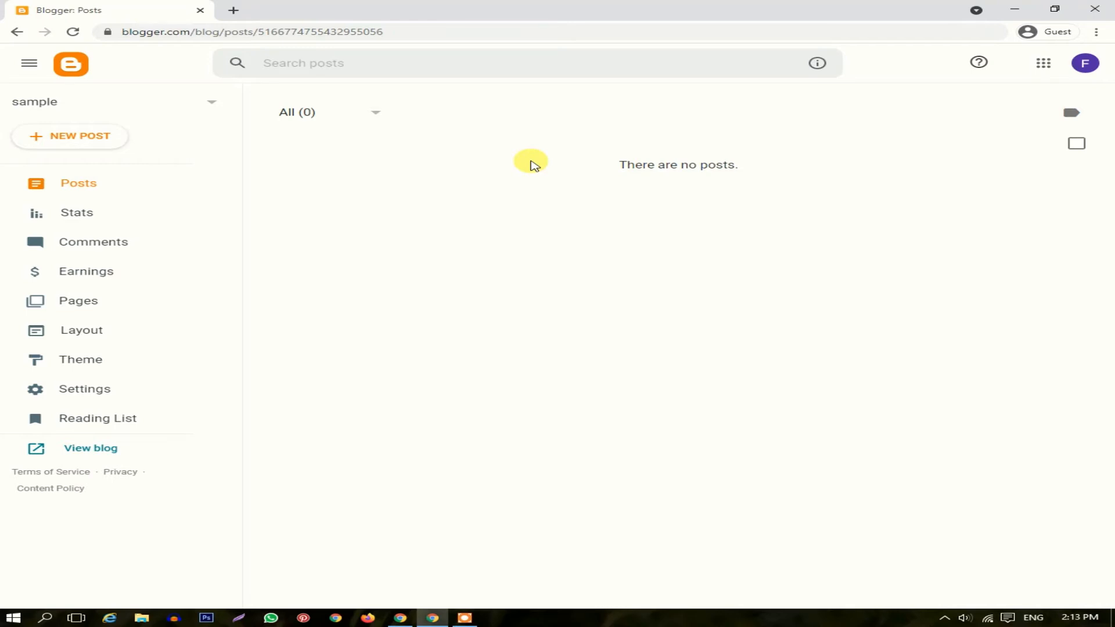
Select the sample blog from the list of blogs, view its live site and inspect its full web address
left_click(127, 102)
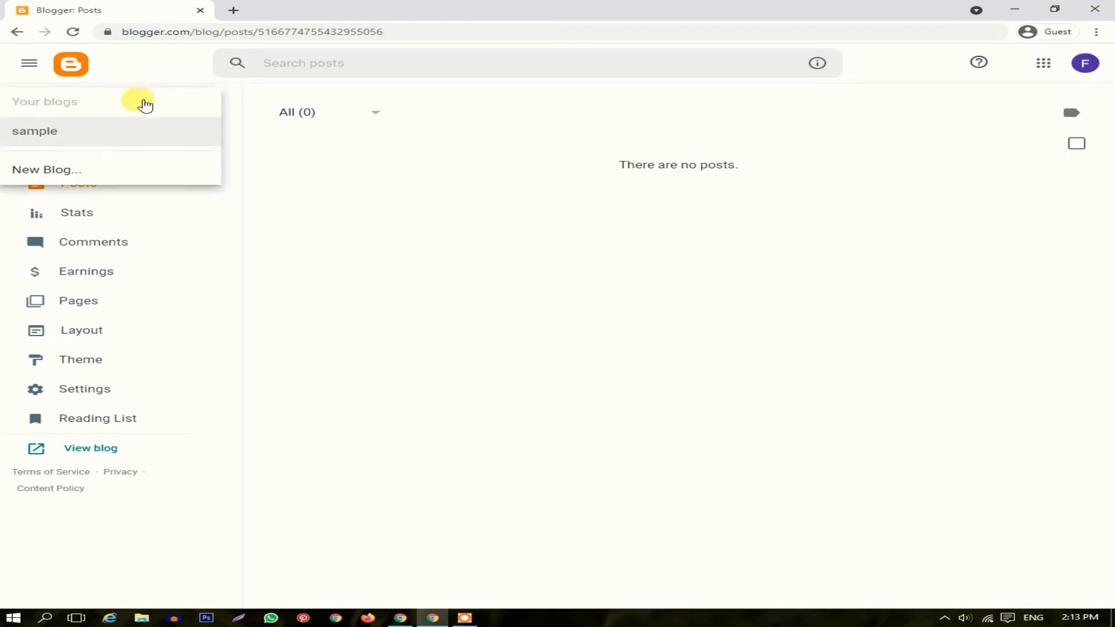
left_click(78, 134)
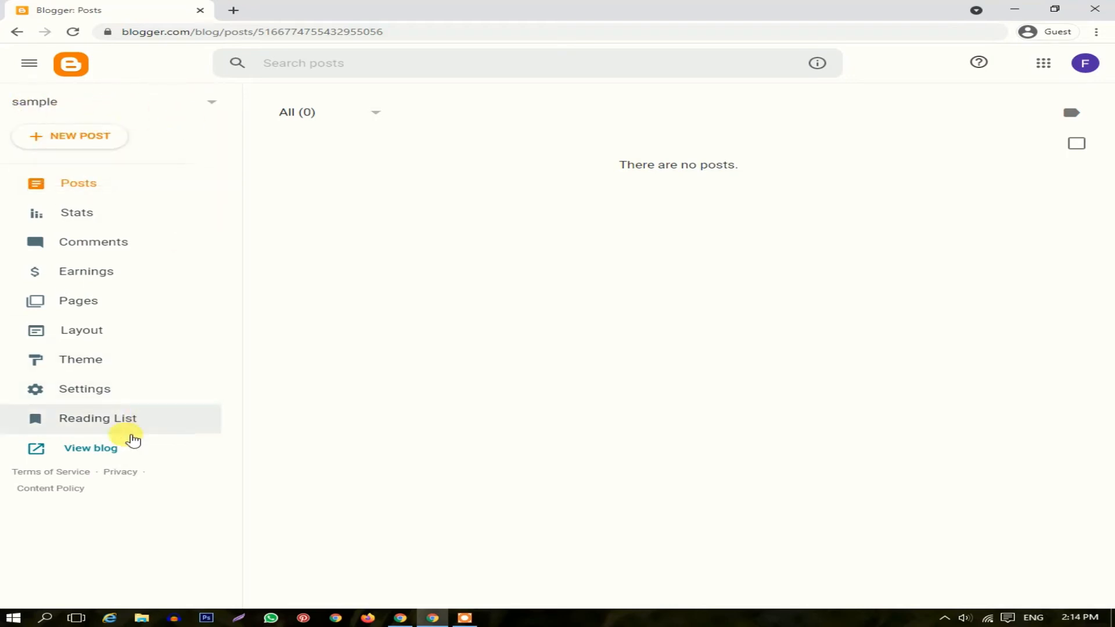
left_click(106, 454)
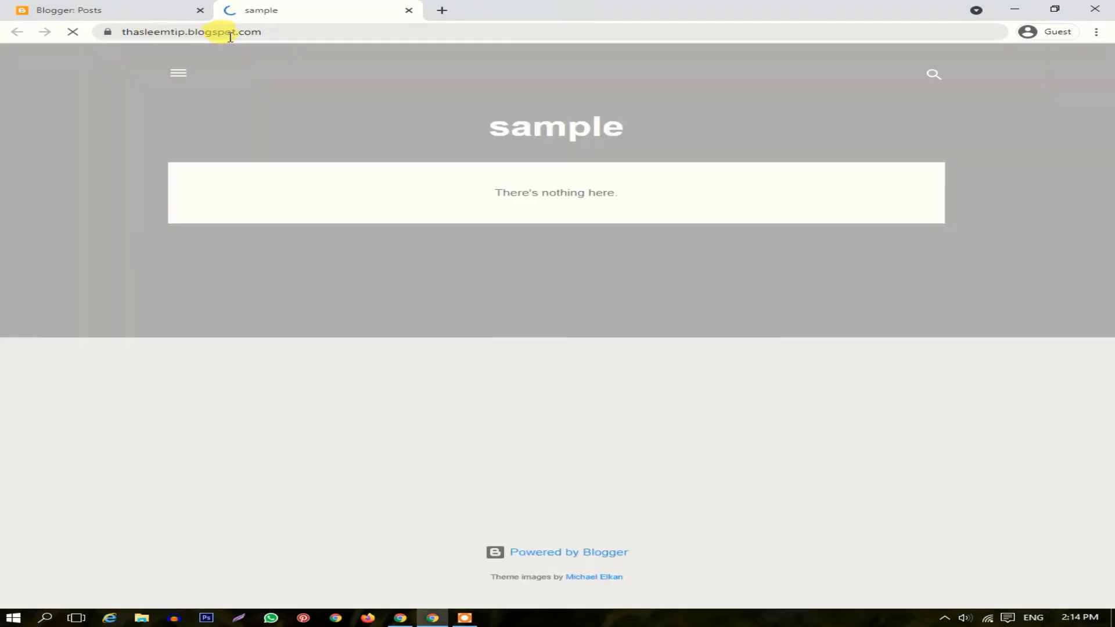
triple_click(258, 32)
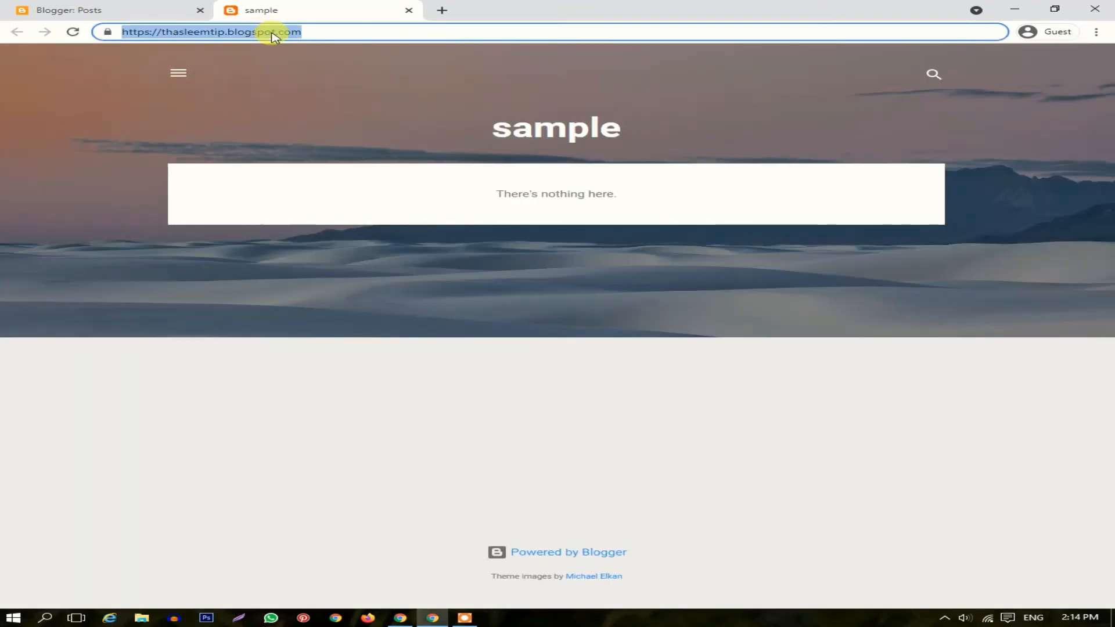
left_click(271, 32)
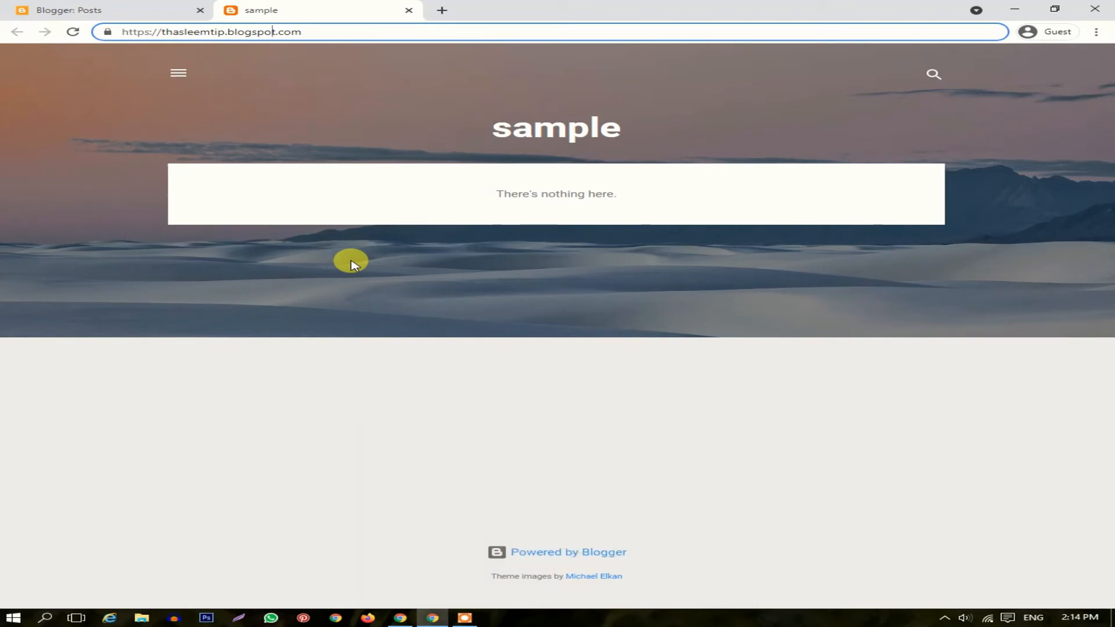
Create a new untitled post on the sample blog with the body text "fuyjnkjjh;jp;nkinh" and publish it
left_click(129, 10)
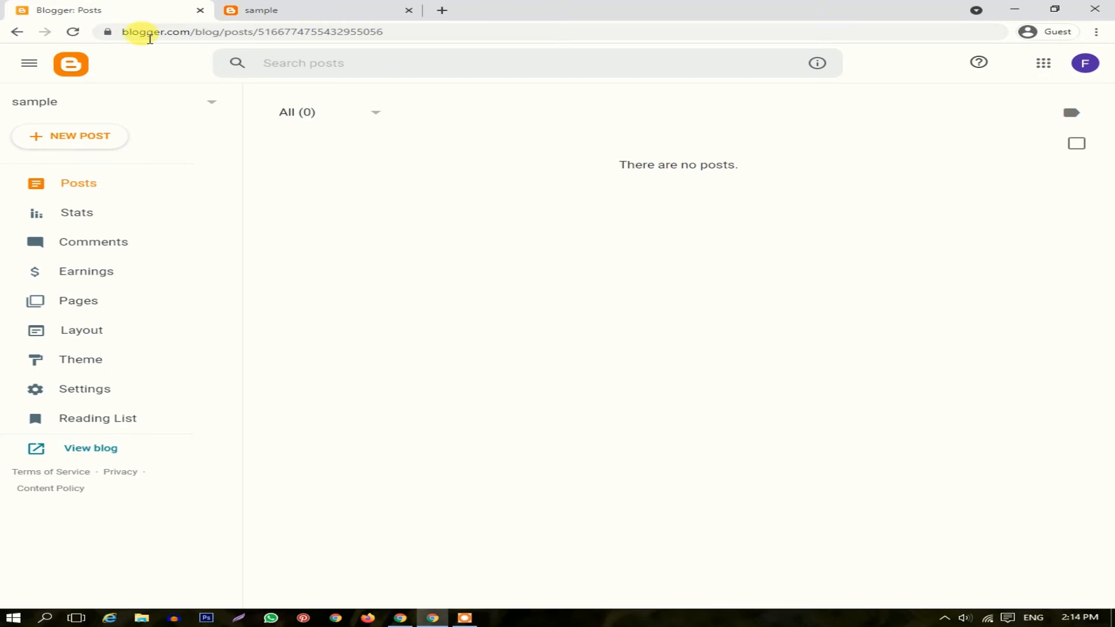
left_click(82, 141)
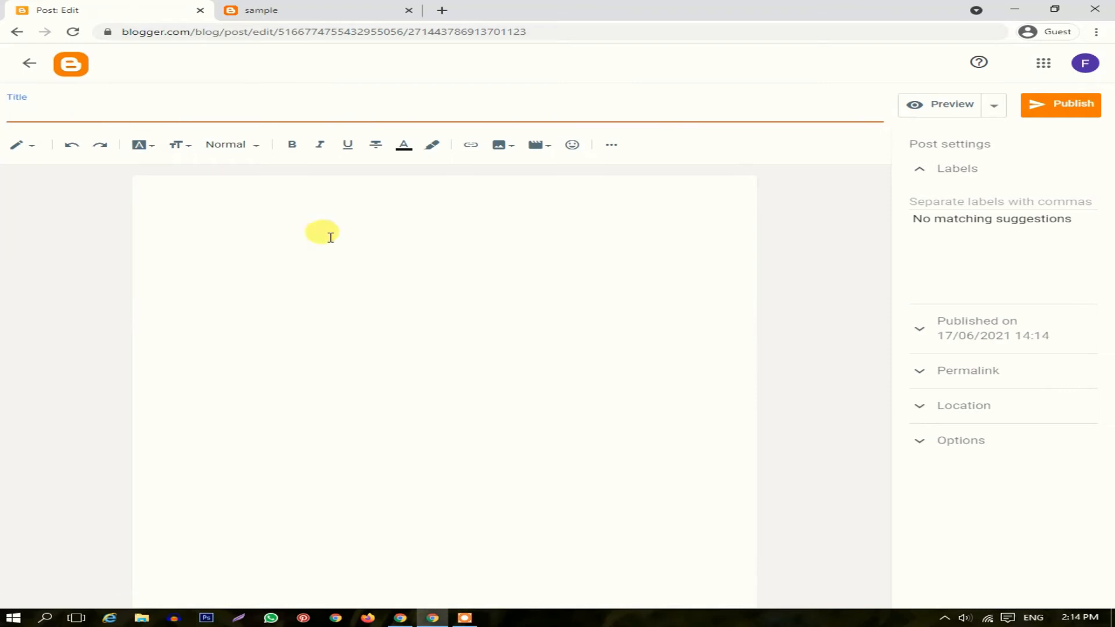
left_click(330, 237)
type("fuyjnkjjh;jp;nkinh")
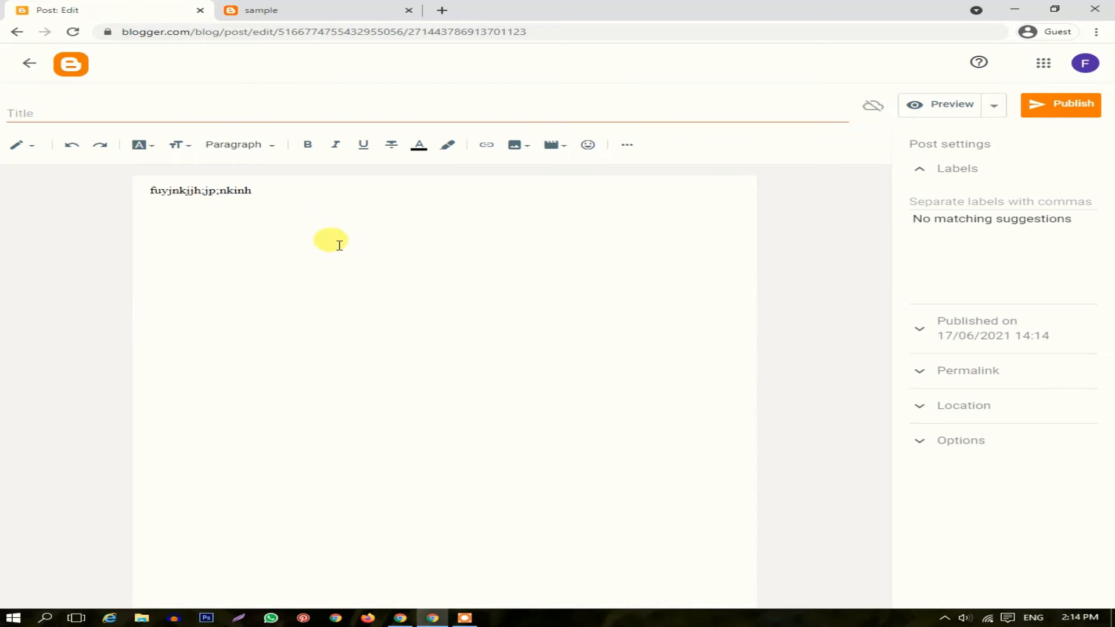
left_click(1045, 112)
left_click(623, 356)
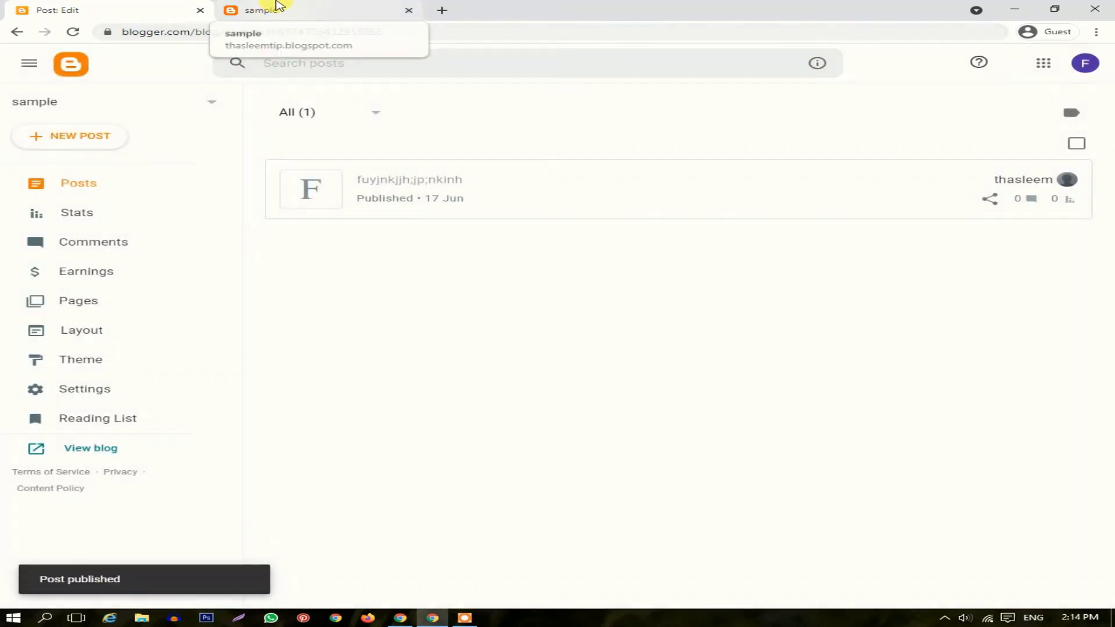
Reload the live sample blog and open the published post's full page
left_click(282, 8)
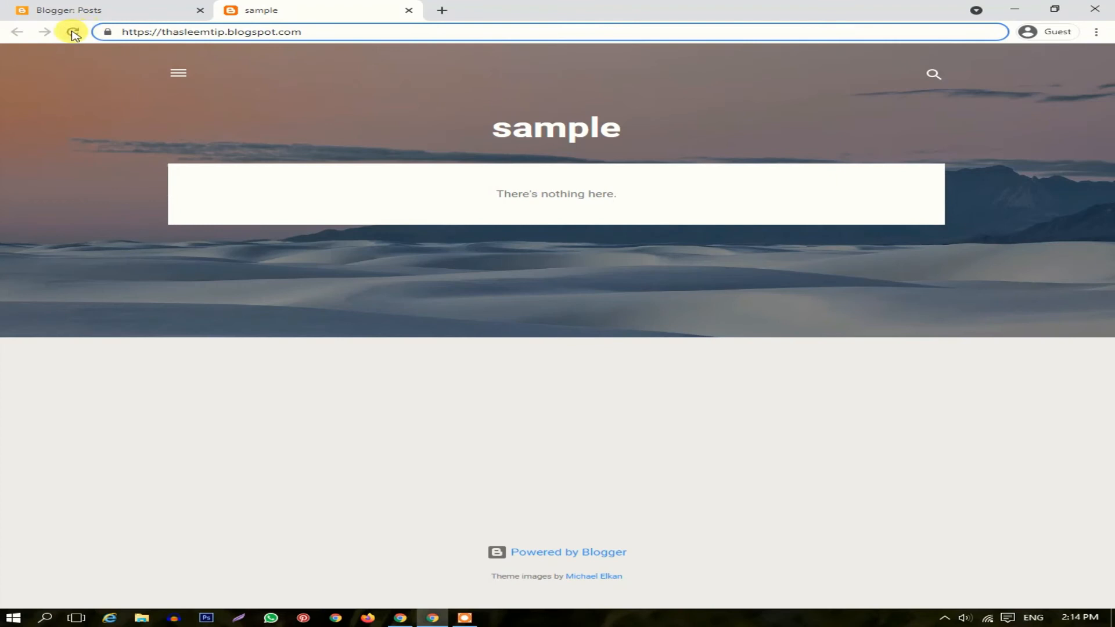
left_click(72, 32)
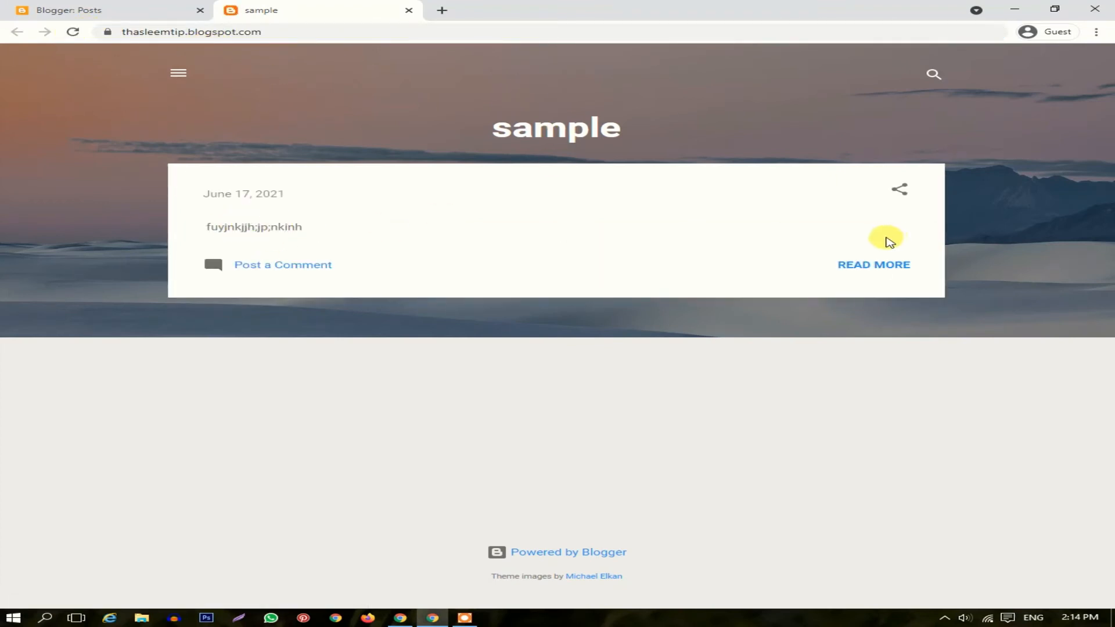
left_click(880, 265)
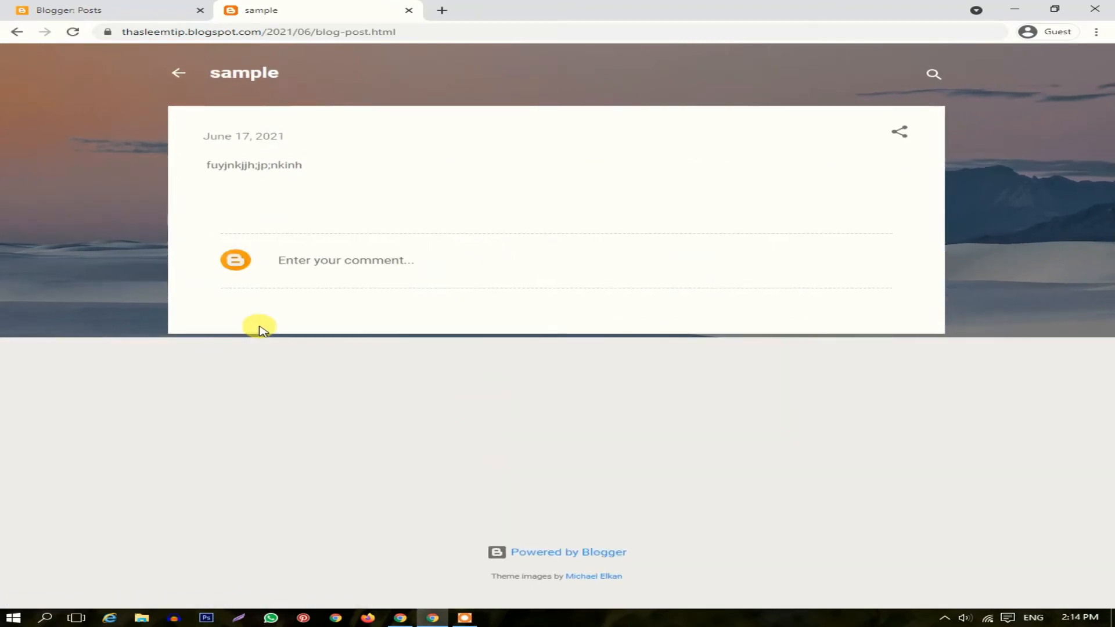
Review the sample blog's stats, comments, earnings, pages and layout sections in the Blogger dashboard
left_click(138, 11)
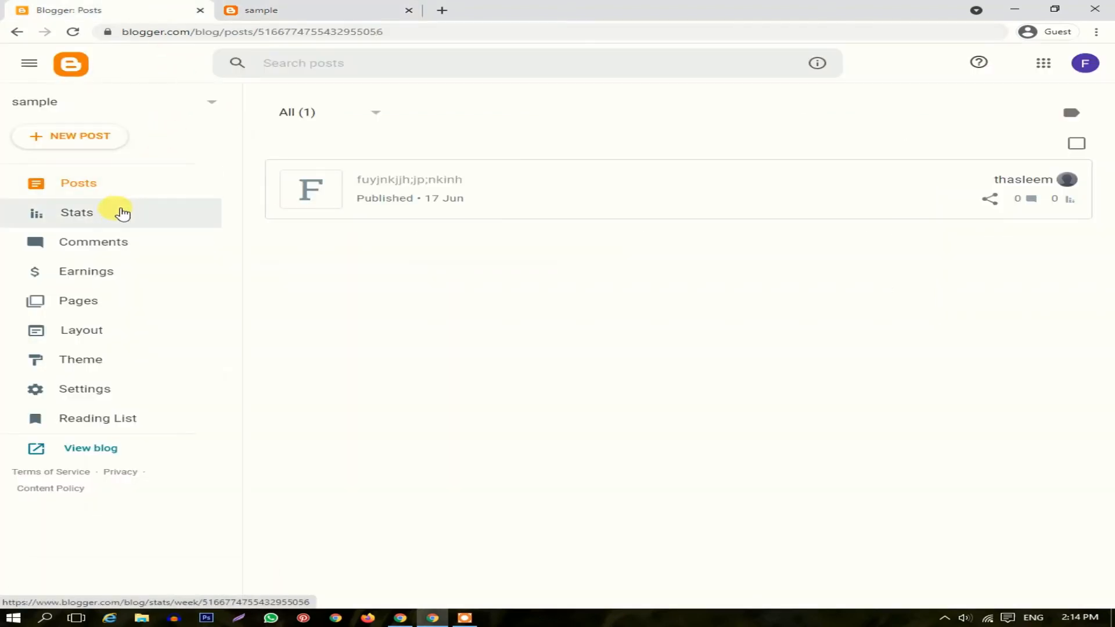
left_click(90, 221)
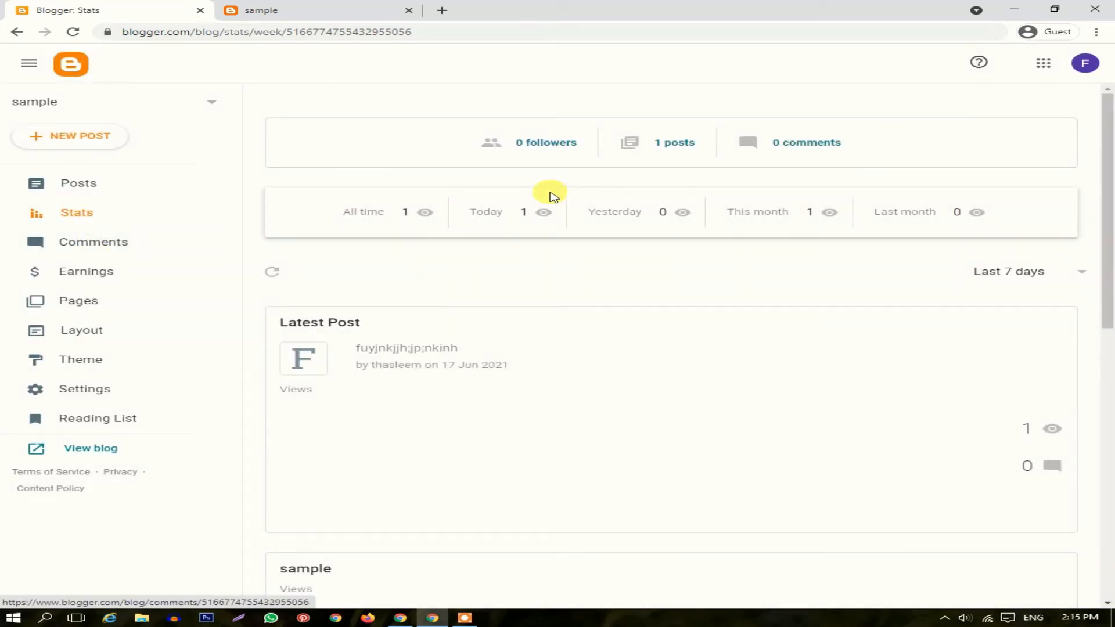
left_click(132, 253)
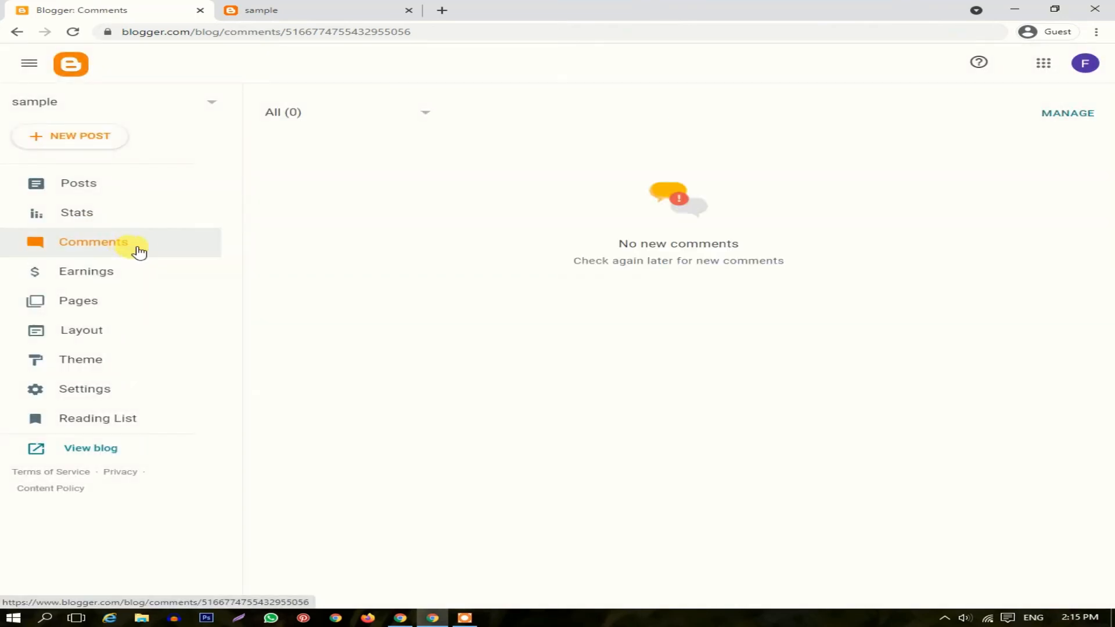
left_click(142, 269)
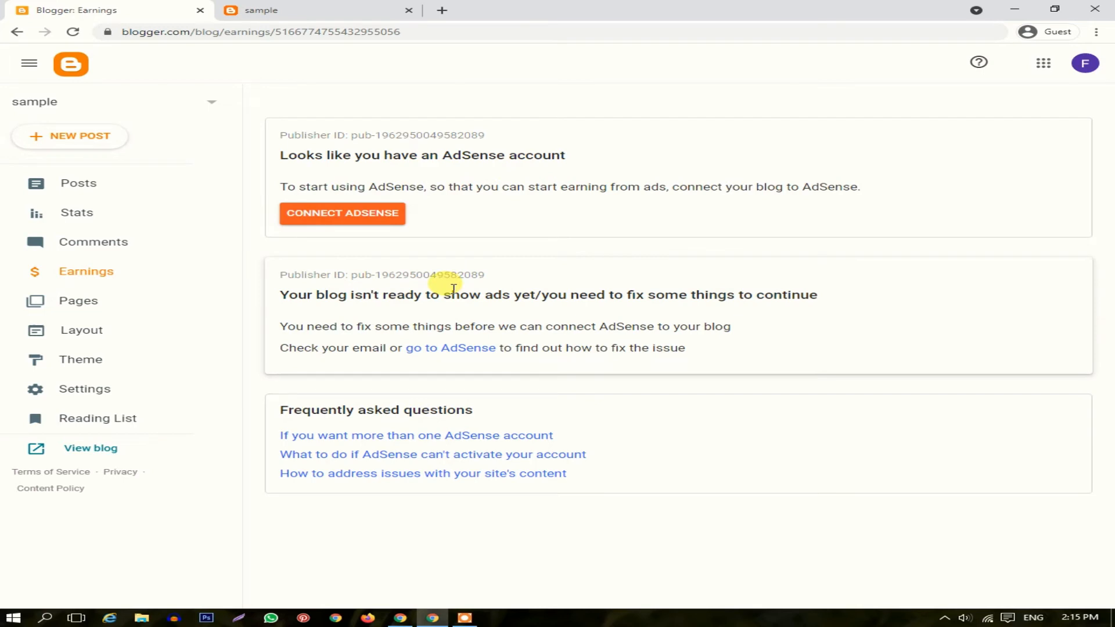
left_click(143, 312)
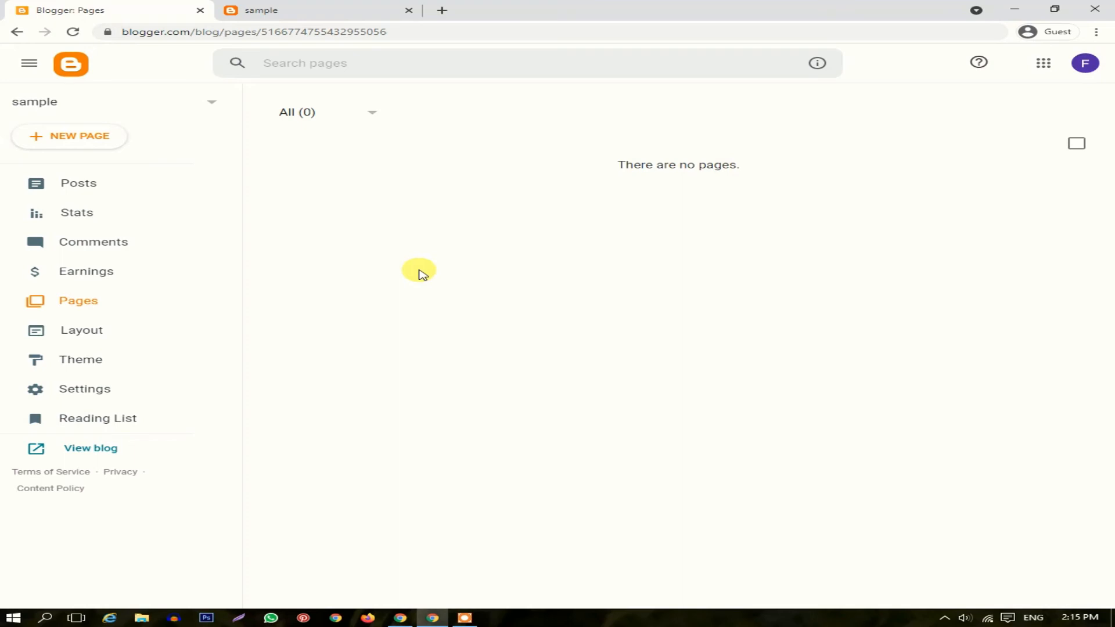
left_click(165, 342)
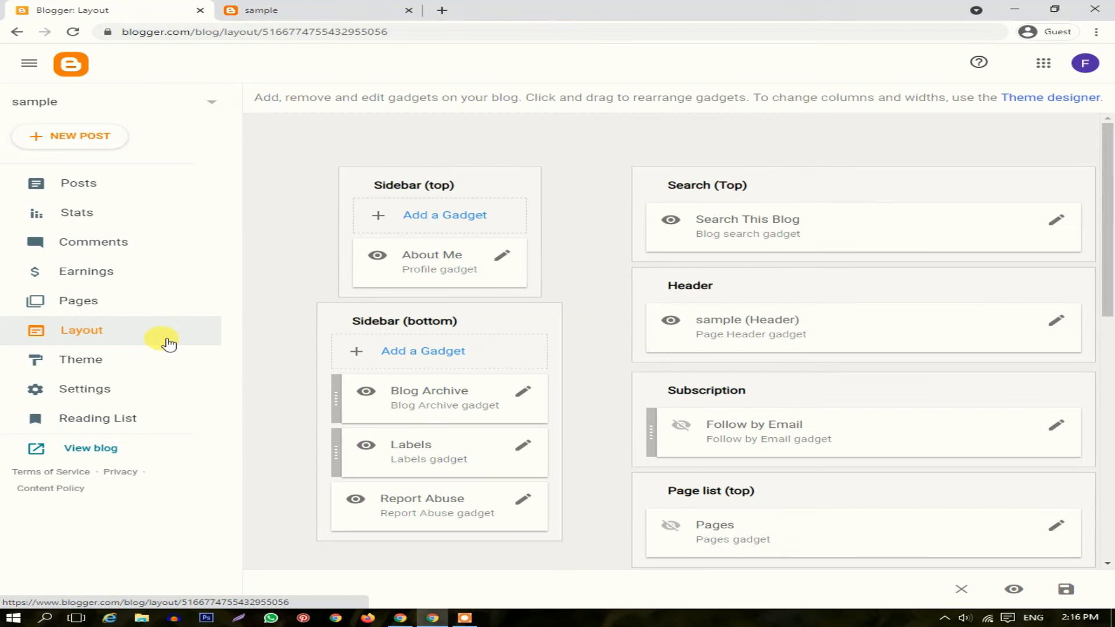
scroll(617, 321, "down", 10)
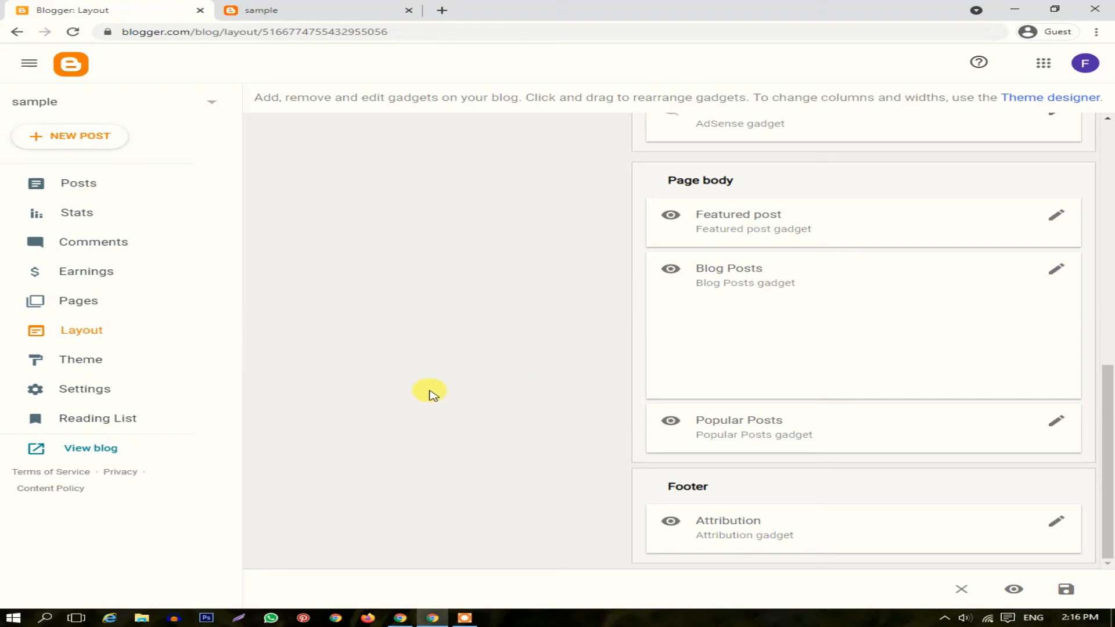
Browse the themes available for the sample blog, including the Contempo variants
left_click(112, 371)
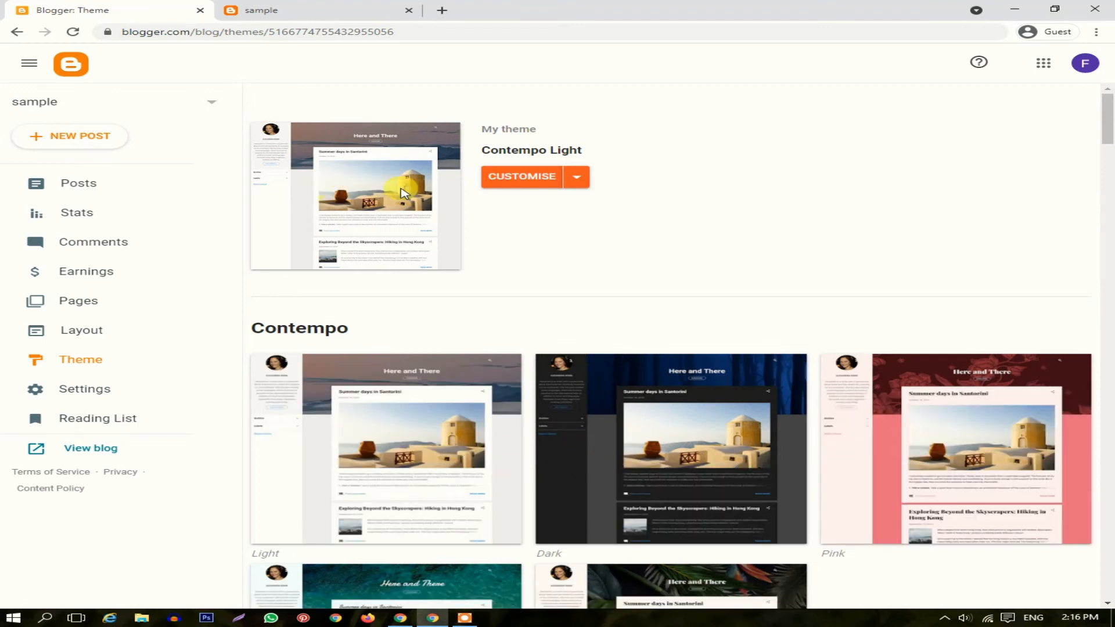
scroll(488, 406, "down", 10)
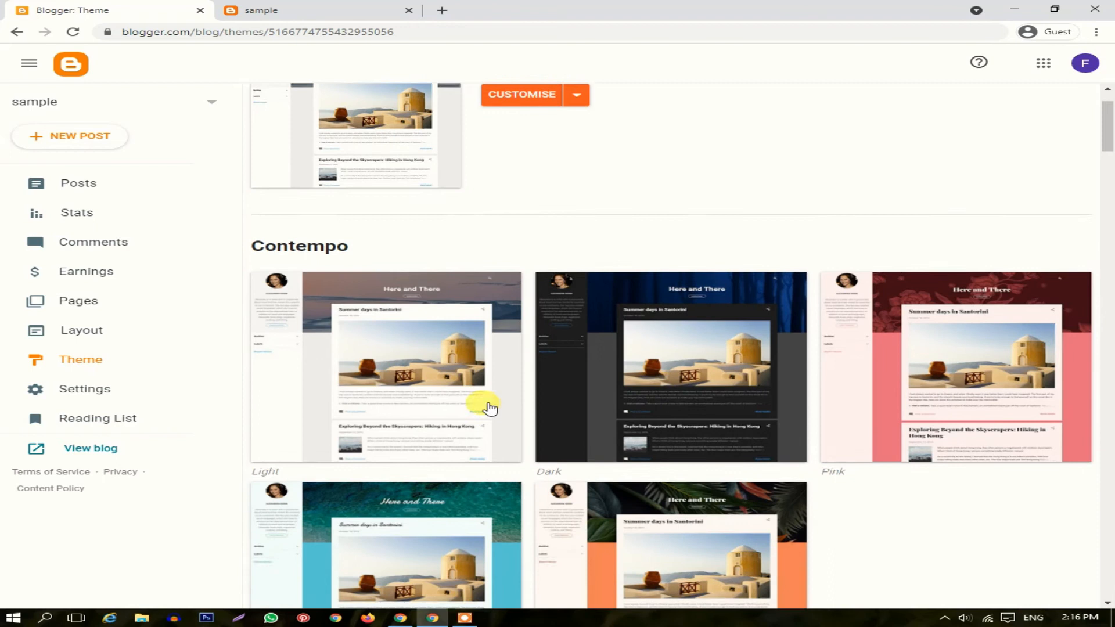
scroll(507, 309, "down", 6)
scroll(385, 361, "up", 13)
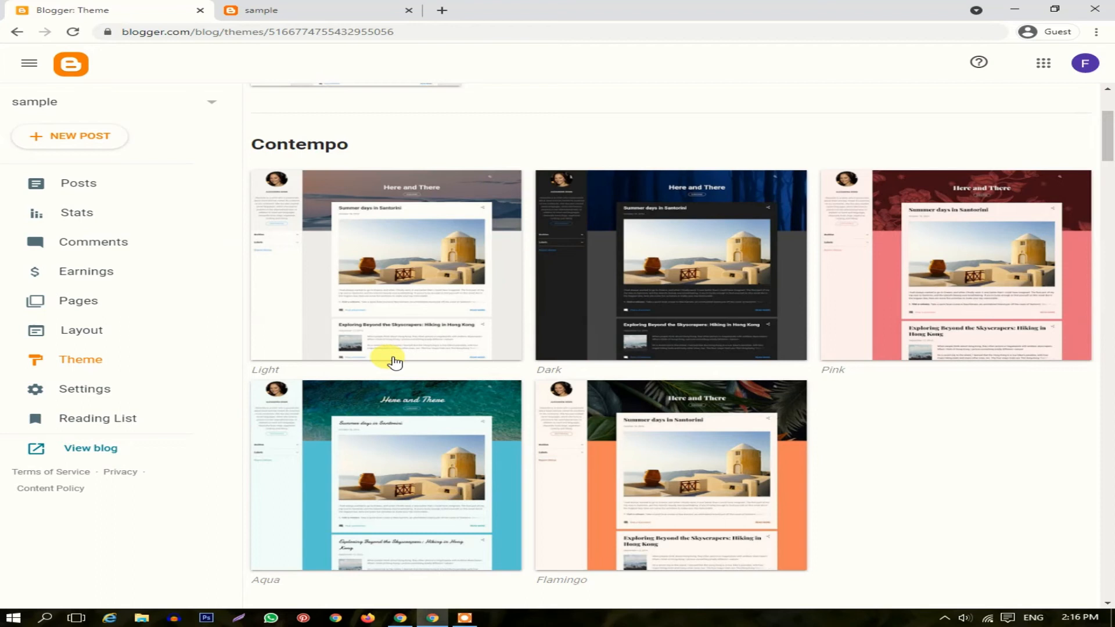
scroll(394, 363, "up", 3)
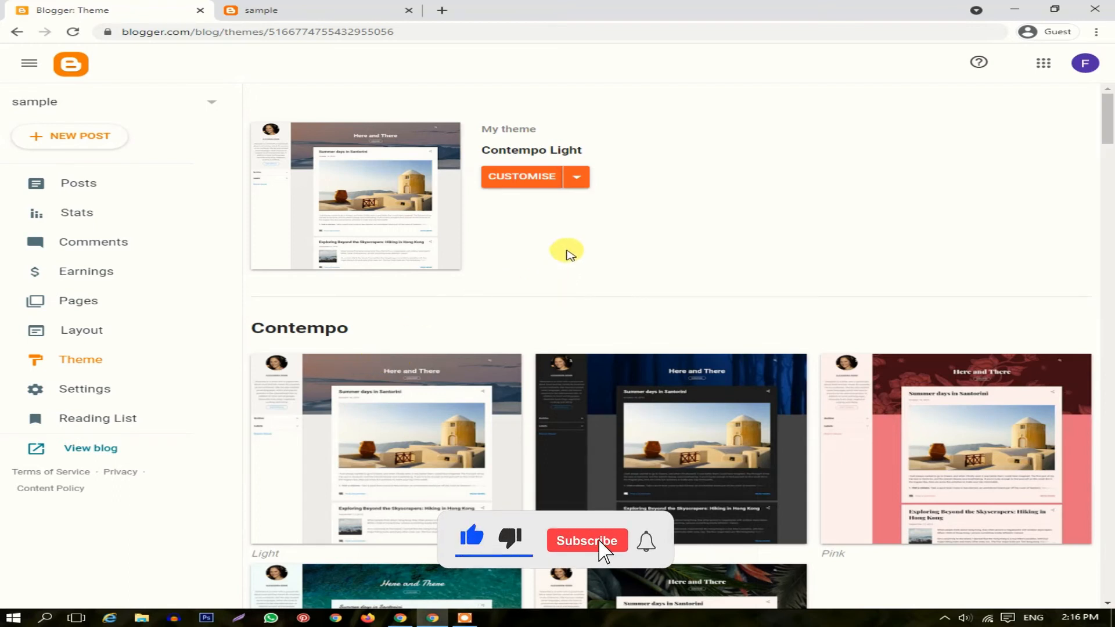
Look through the sample blog's settings, from the basic options to the meta tags and crawler options
left_click(138, 396)
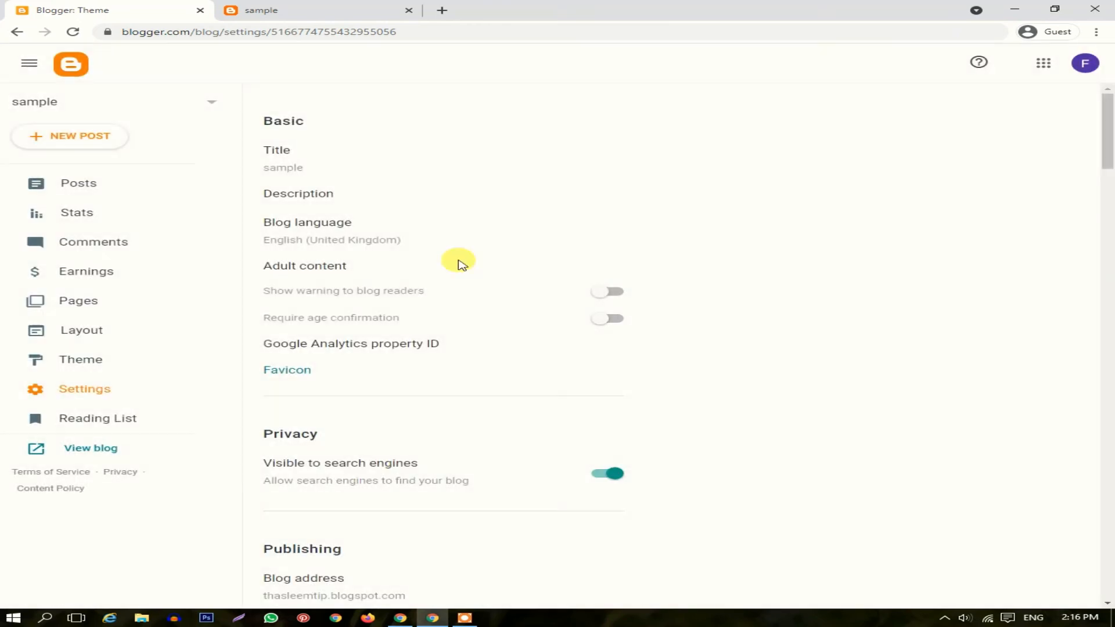
scroll(513, 373, "down", 20)
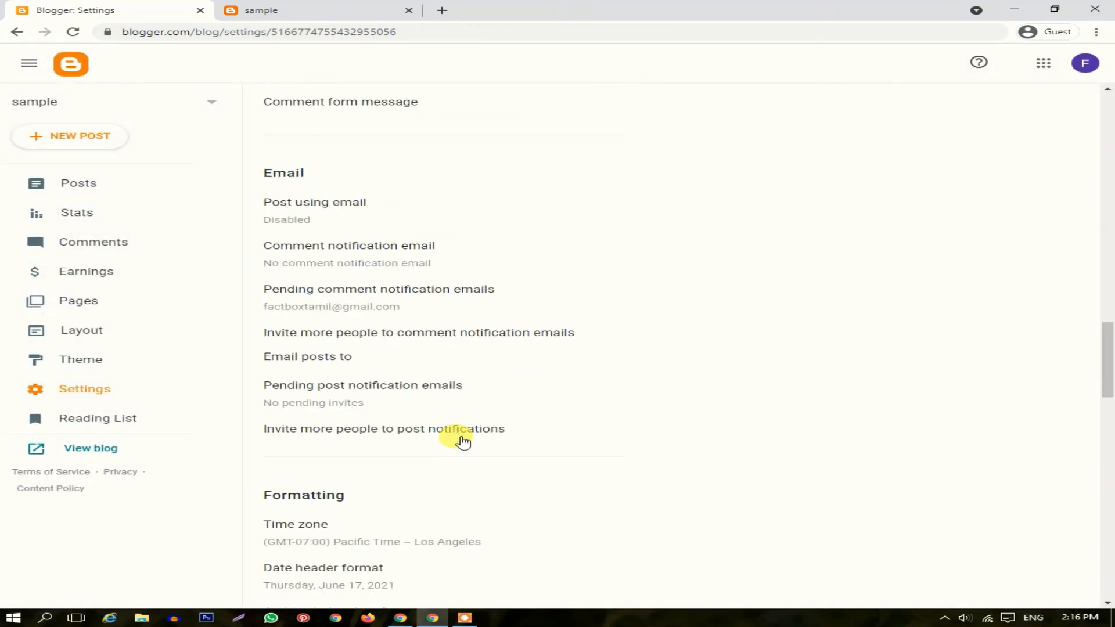
scroll(463, 442, "down", 8)
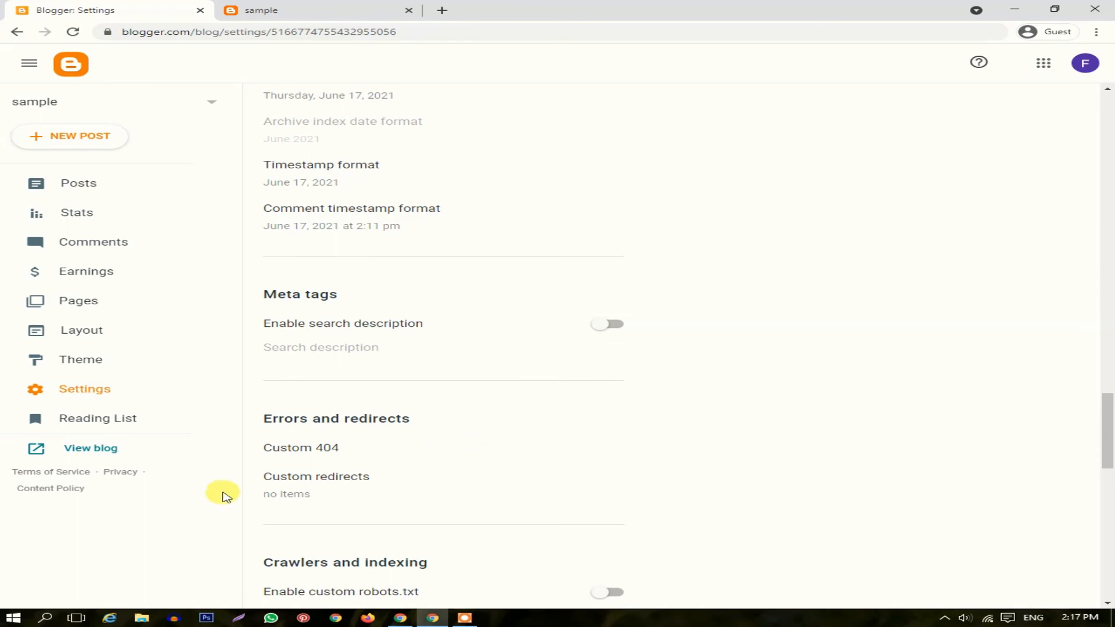
scroll(325, 406, "up", 8)
scroll(341, 370, "up", 15)
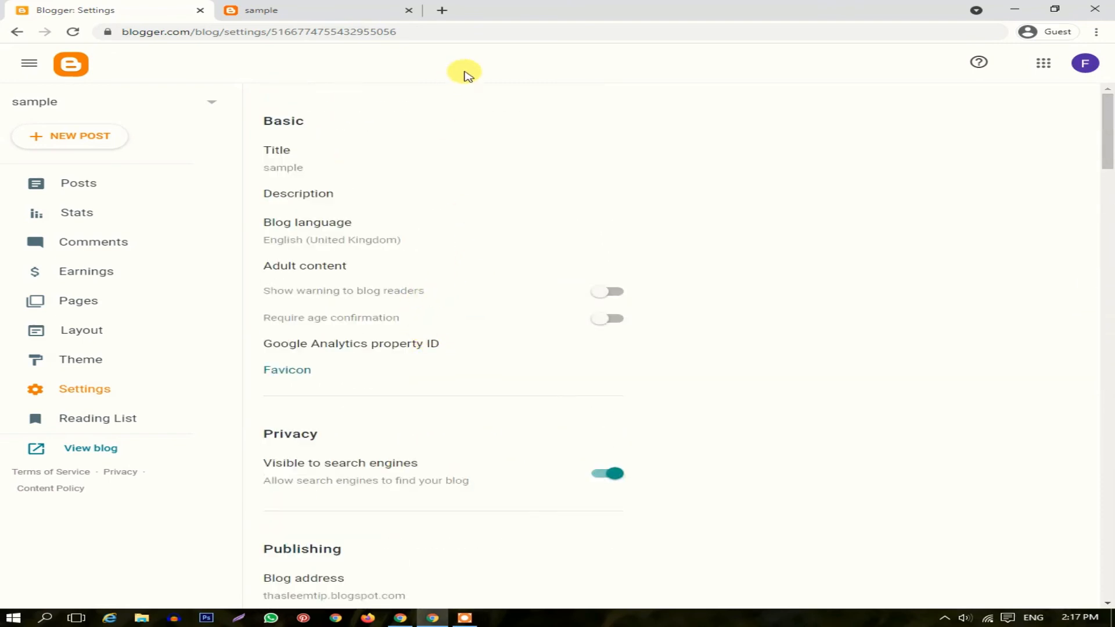
Try to load factboxtamil.xyz in a new browser tab
left_click(442, 10)
left_click(363, 35)
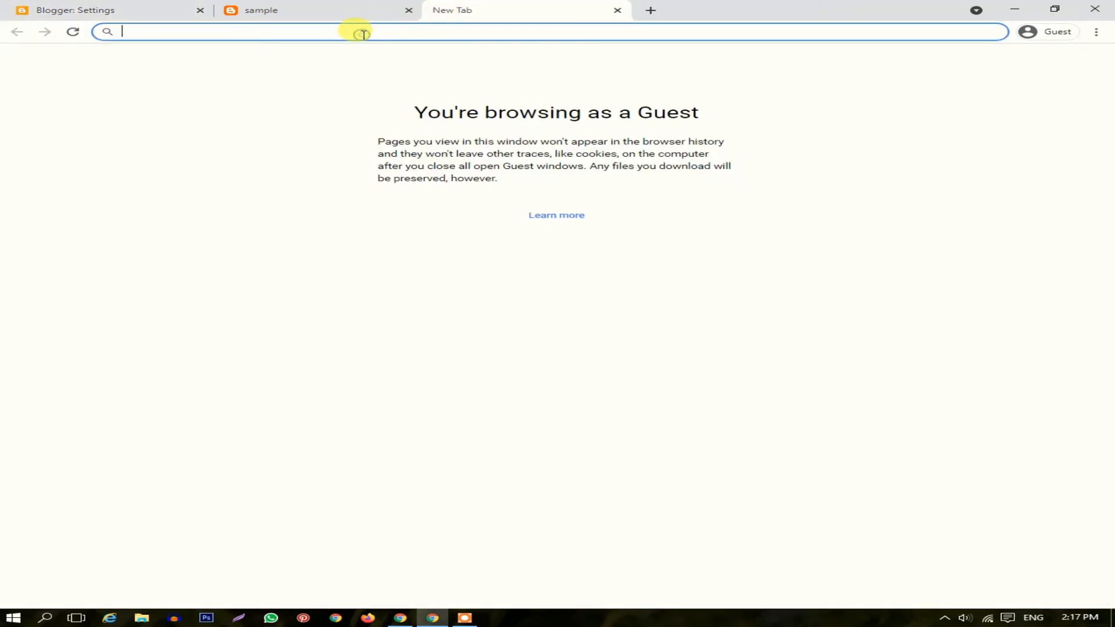
type("fa")
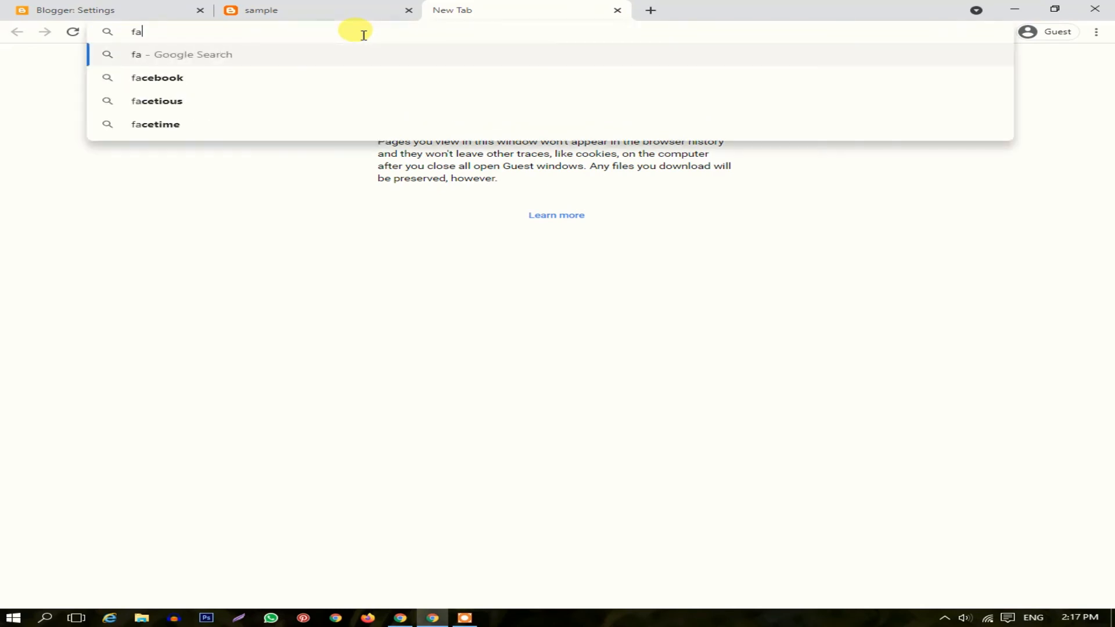
type("ctbox")
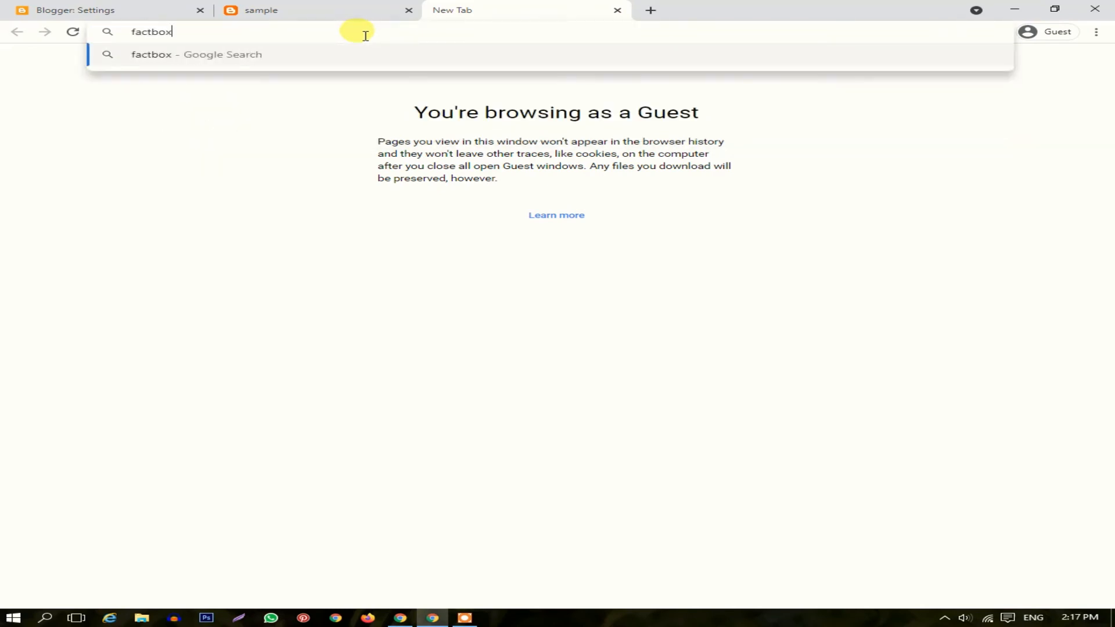
type("tamil")
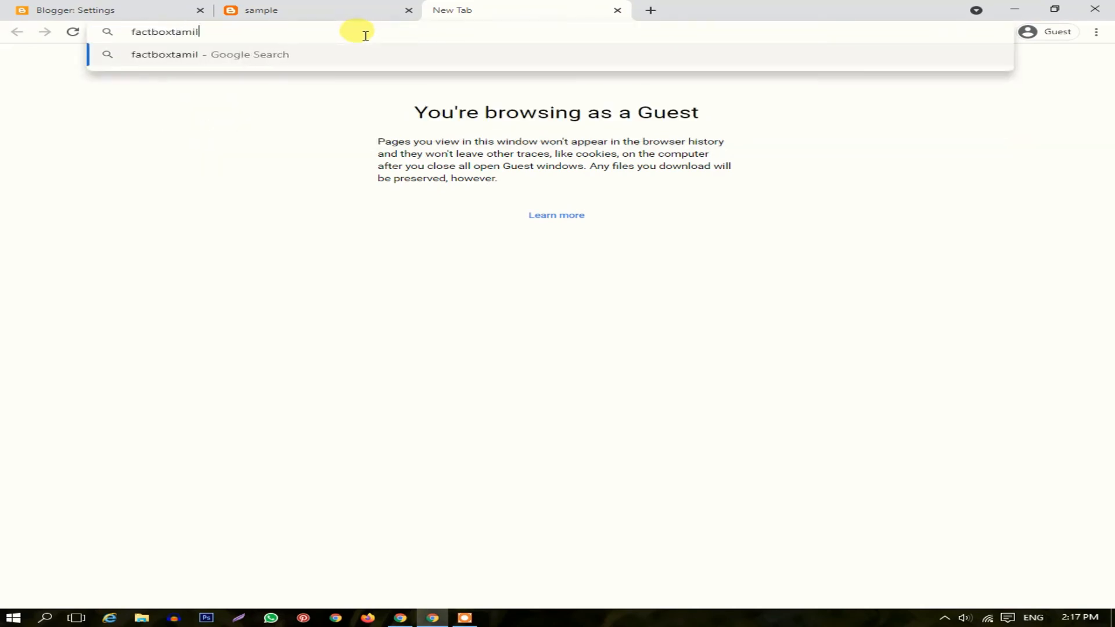
type(".xyz")
key("Return")
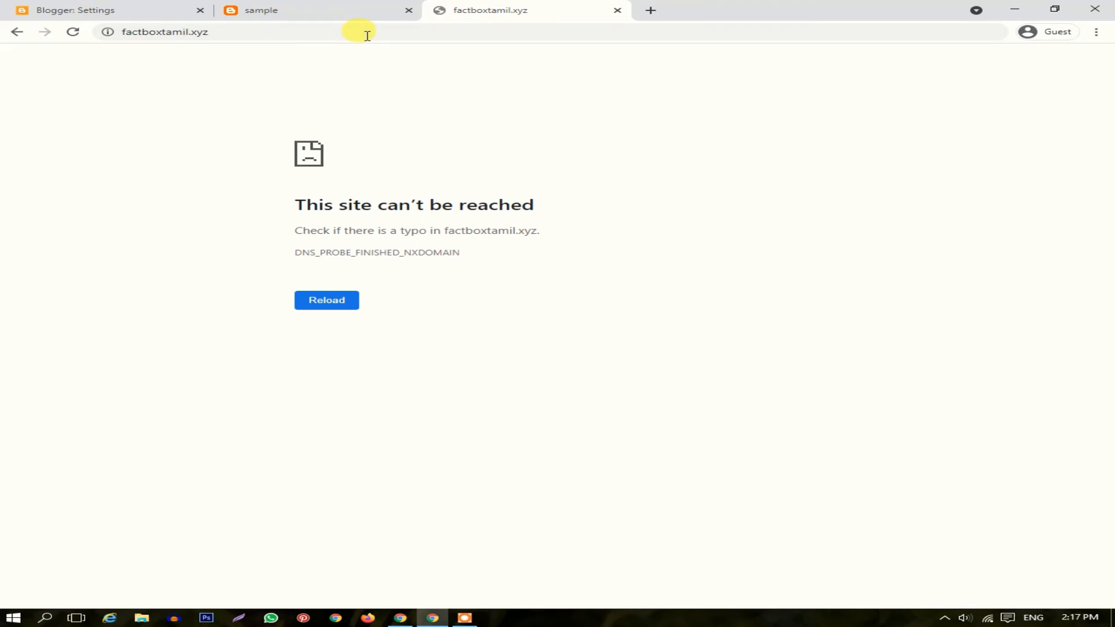
left_click(121, 32)
left_click(122, 32)
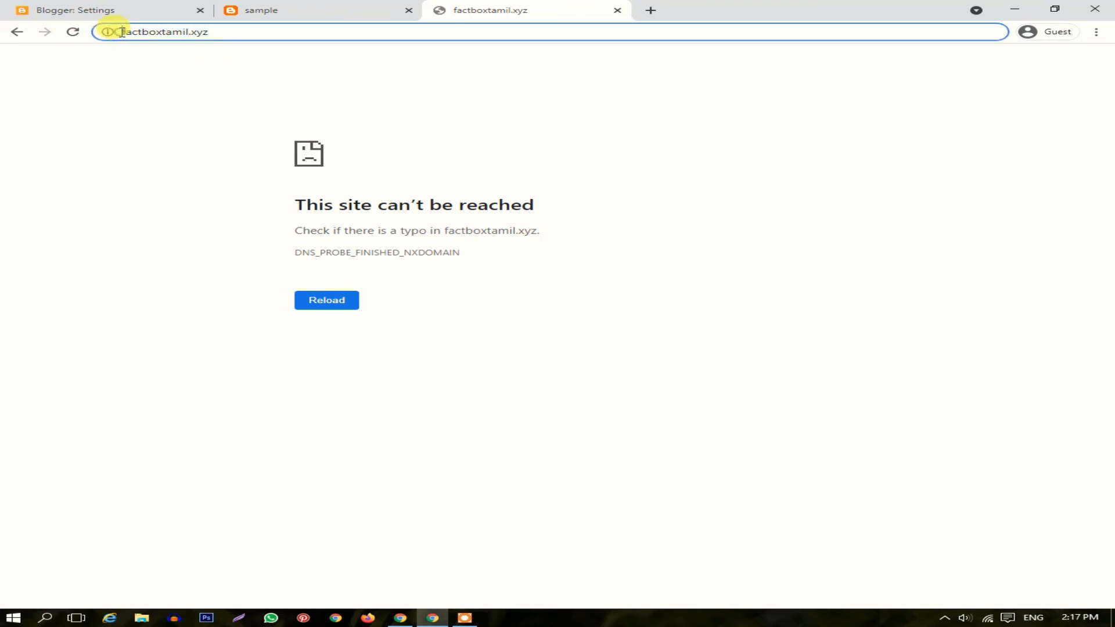
type("www")
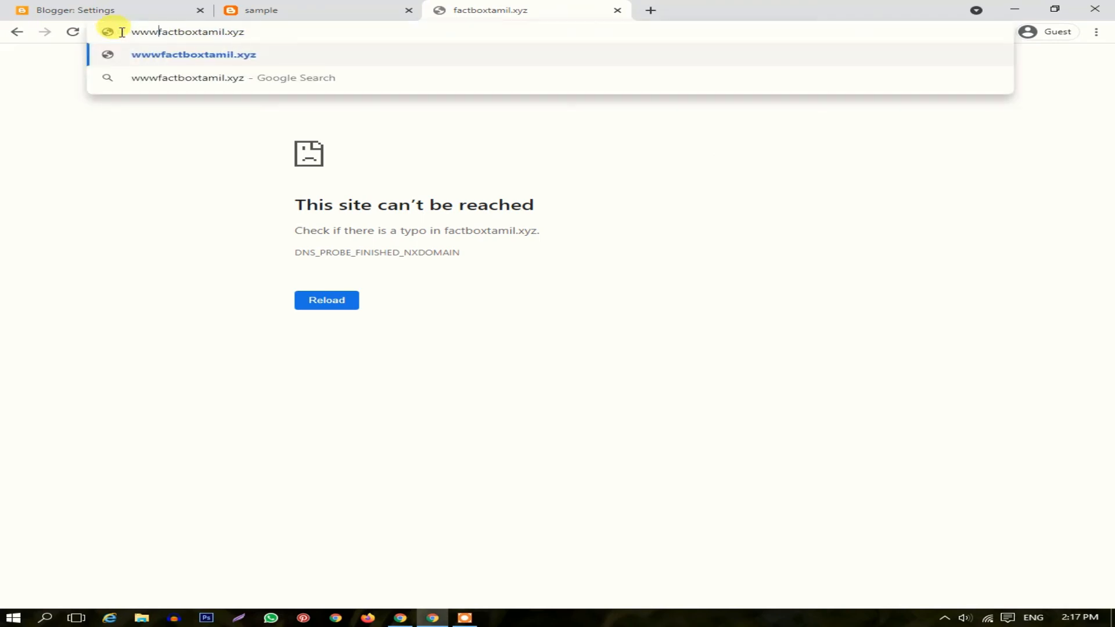
type(".")
key("Return")
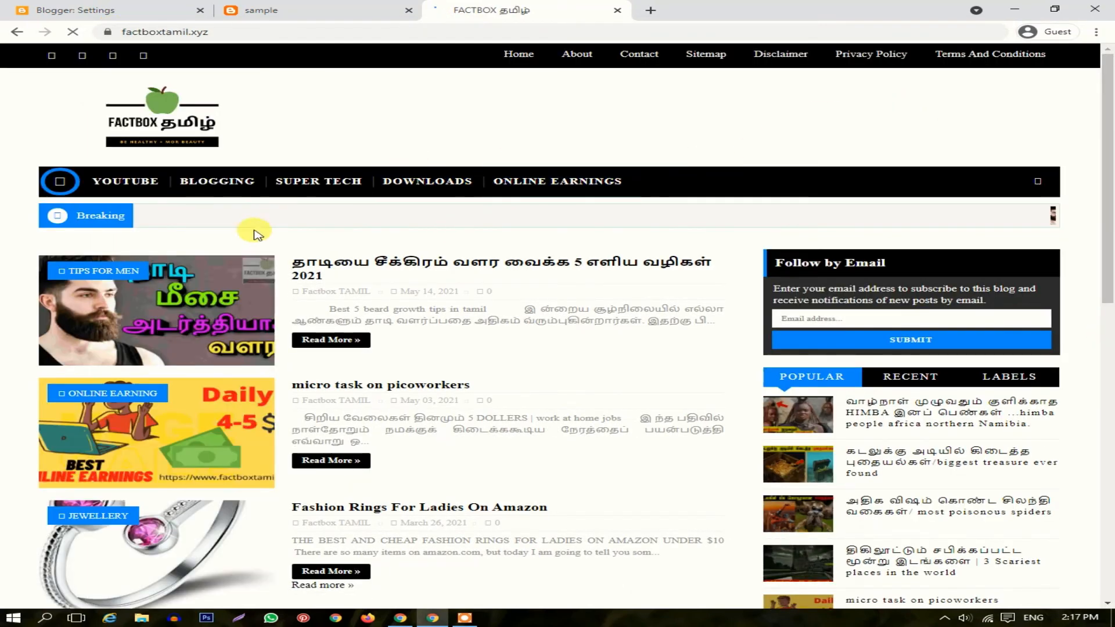
Look over the Factbox site's homepage and highlight the .xyz ending of its web address
scroll(273, 244, "down", 10)
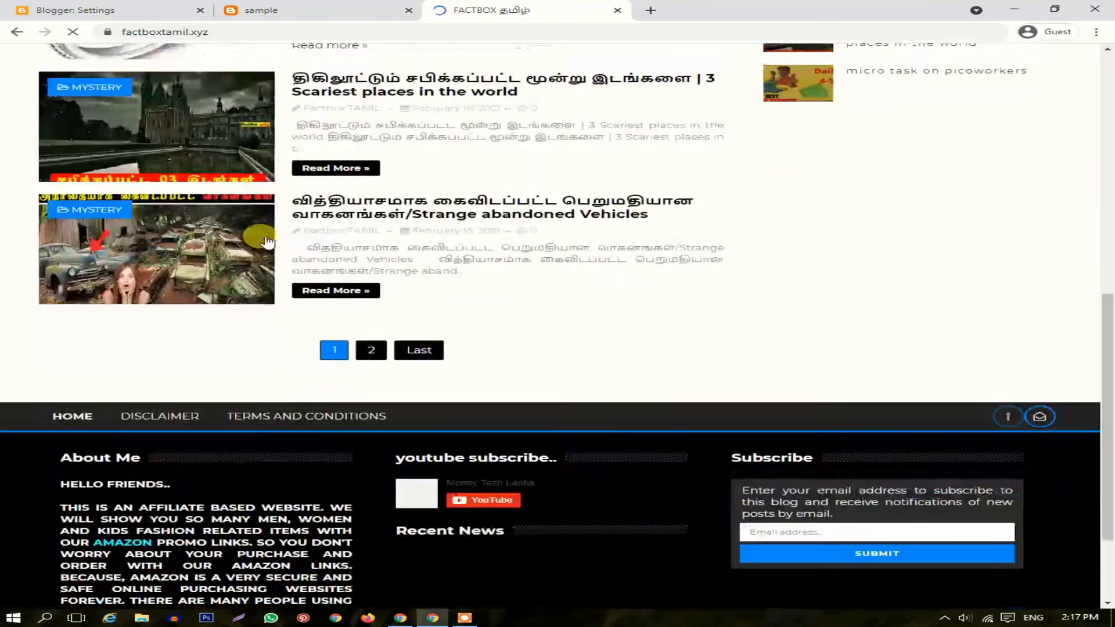
scroll(297, 283, "up", 6)
scroll(298, 285, "up", 4)
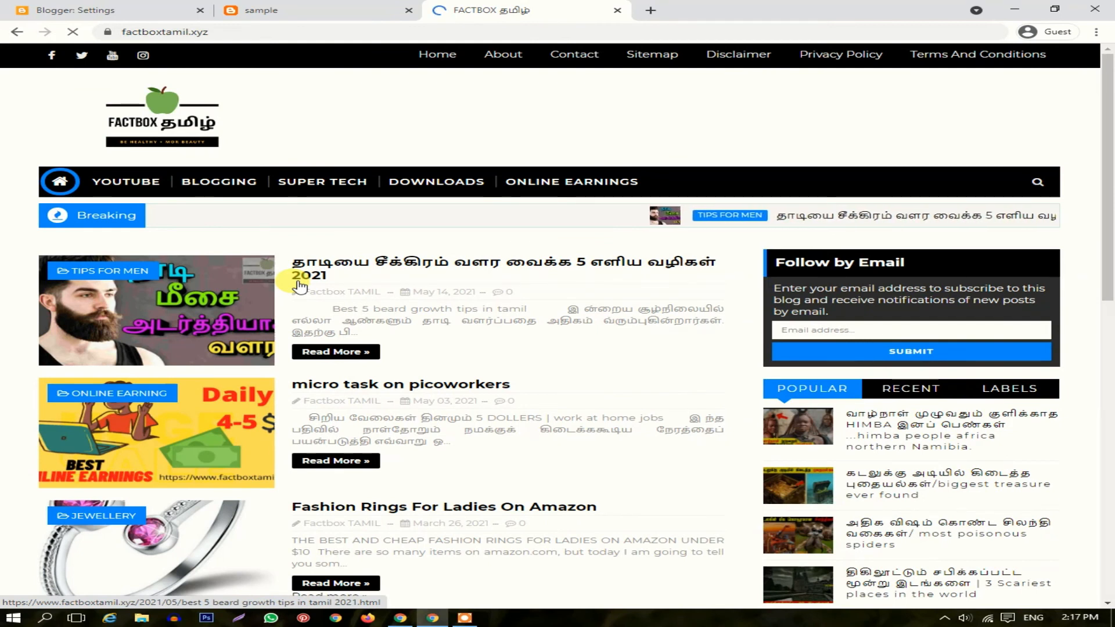
left_click(223, 31)
double_click(224, 30)
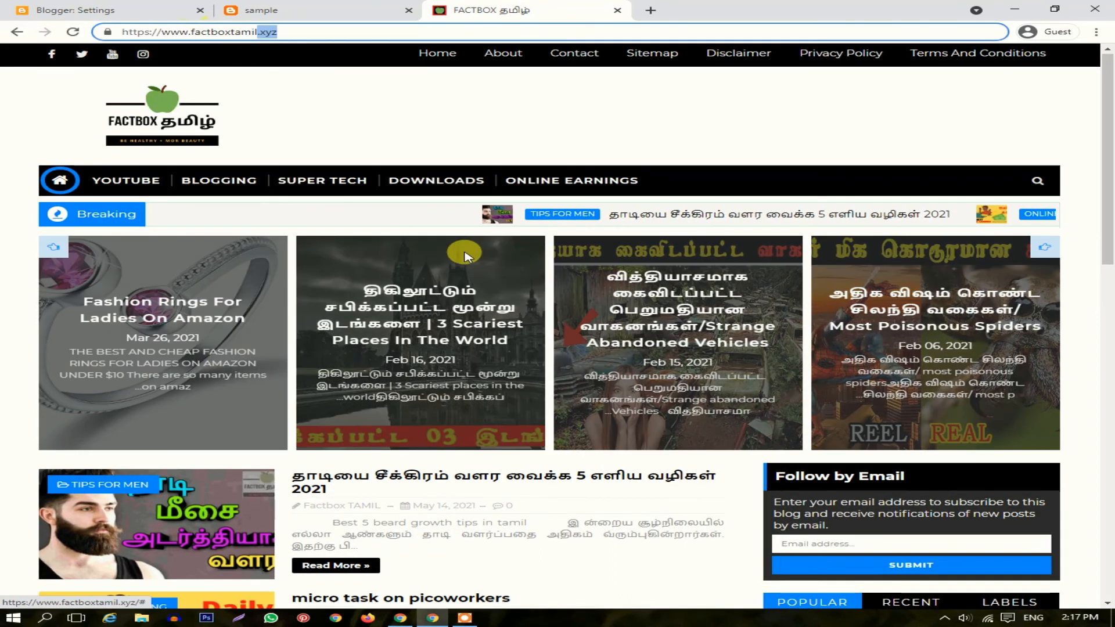
Examine the Factbox homepage's full list of posts and return to the sample blog's live post for comparison
scroll(472, 266, "down", 4)
scroll(431, 386, "down", 10)
scroll(423, 398, "up", 14)
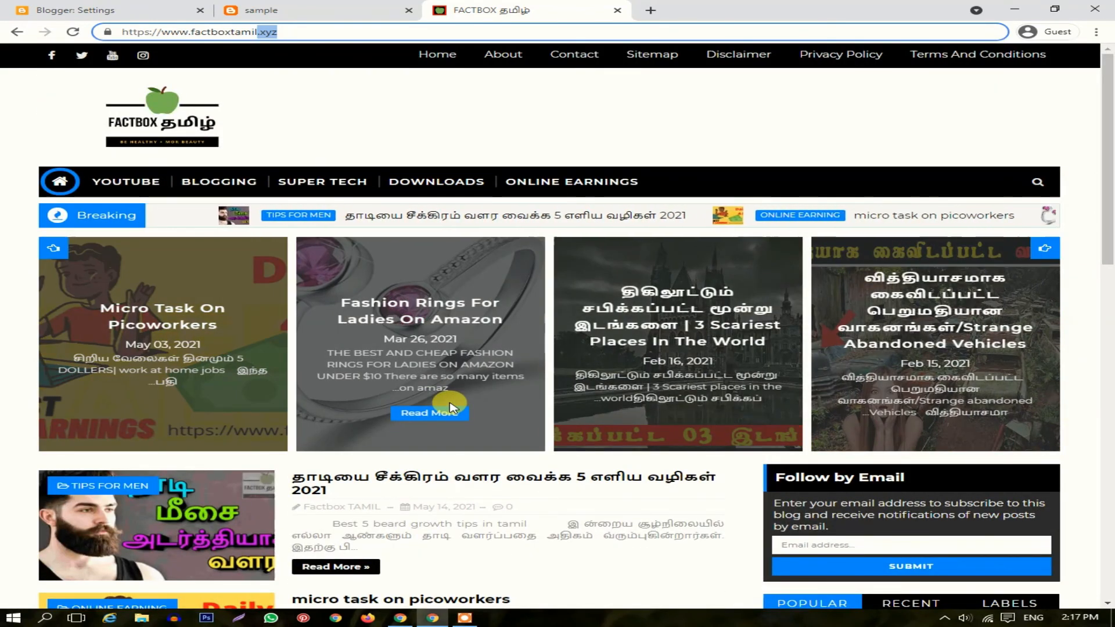
left_click(241, 5)
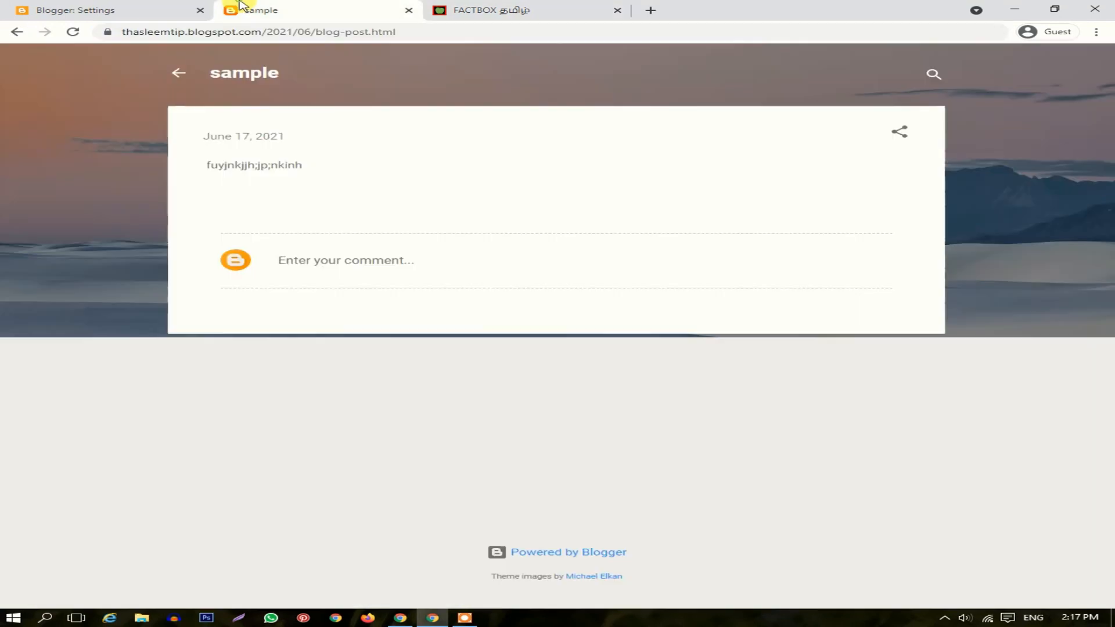
Return to the Factbox site and review its homepage layout, from the featured posts and post list to the footer
left_click(463, 11)
scroll(596, 326, "down", 15)
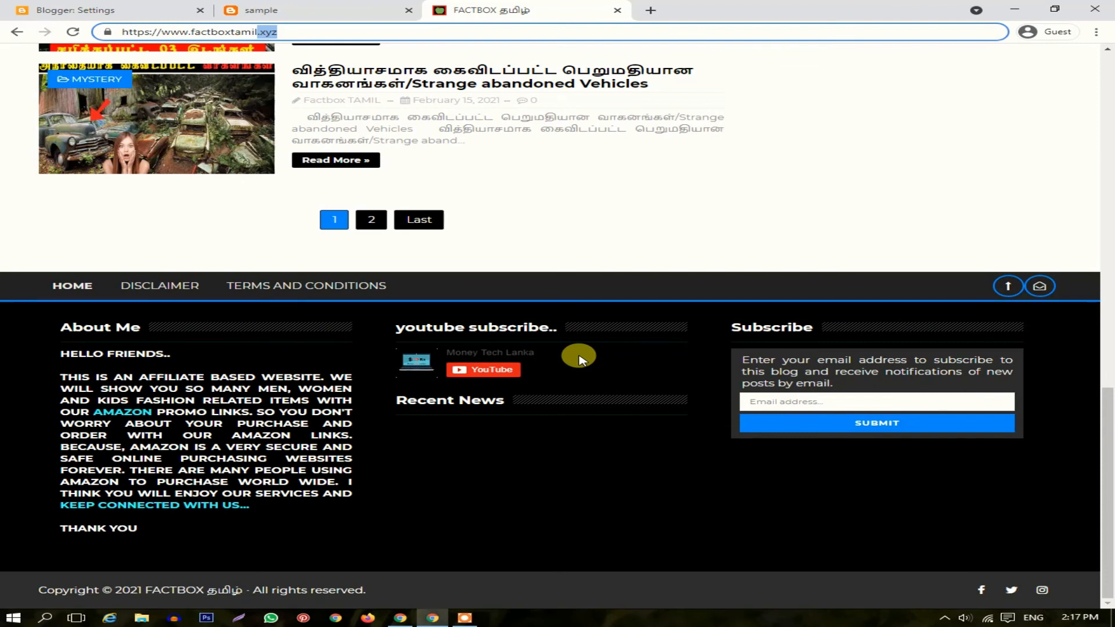
scroll(579, 358, "up", 15)
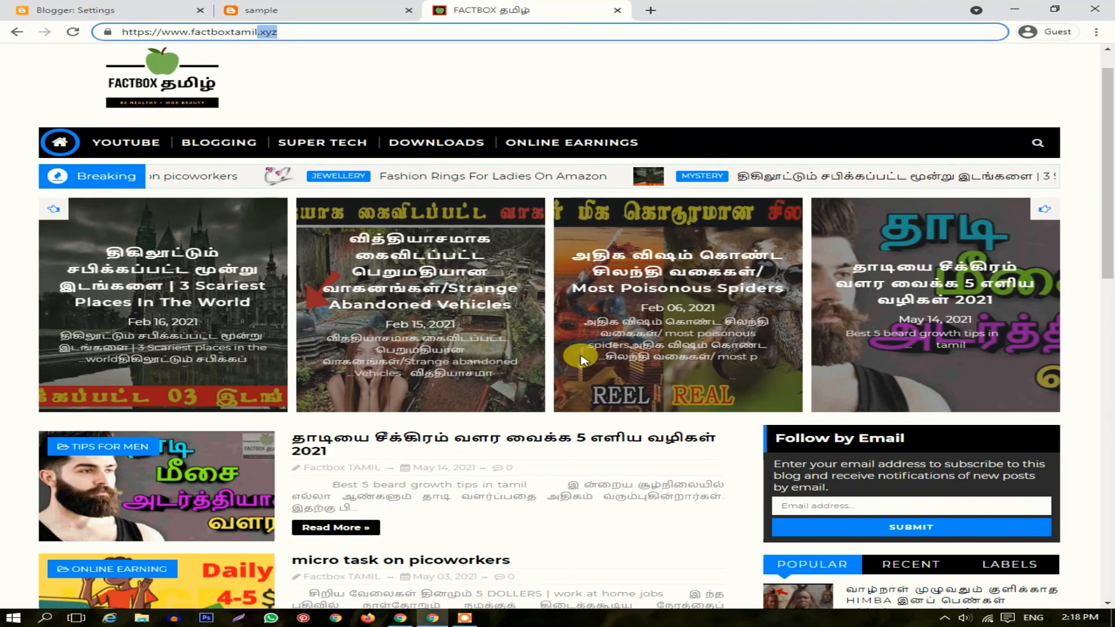
mouse_move(624, 348)
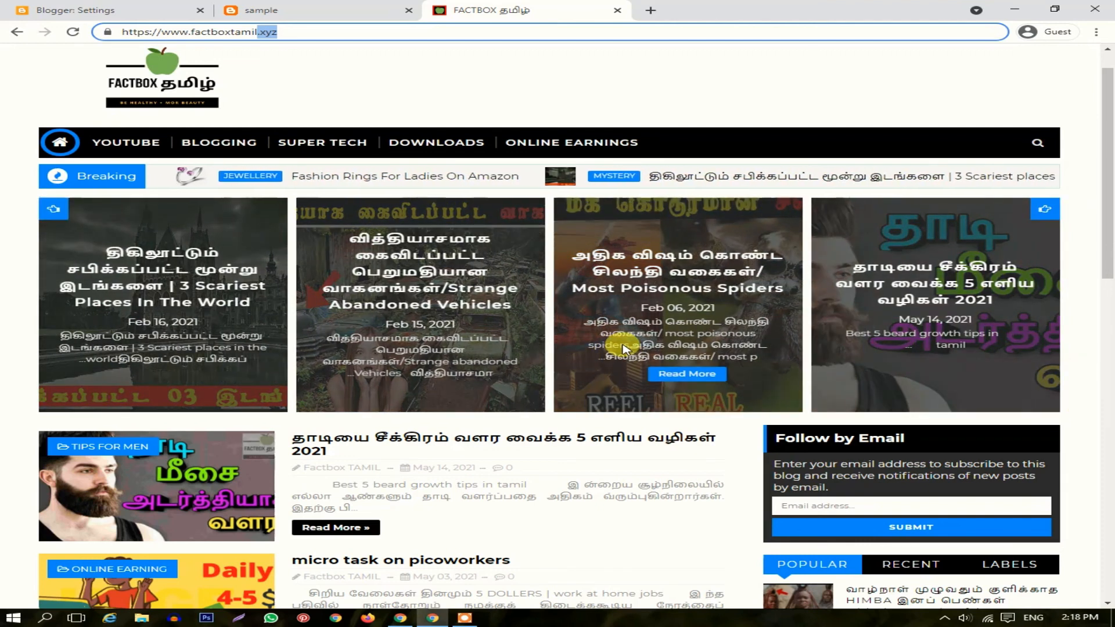
scroll(494, 143, "up", 1)
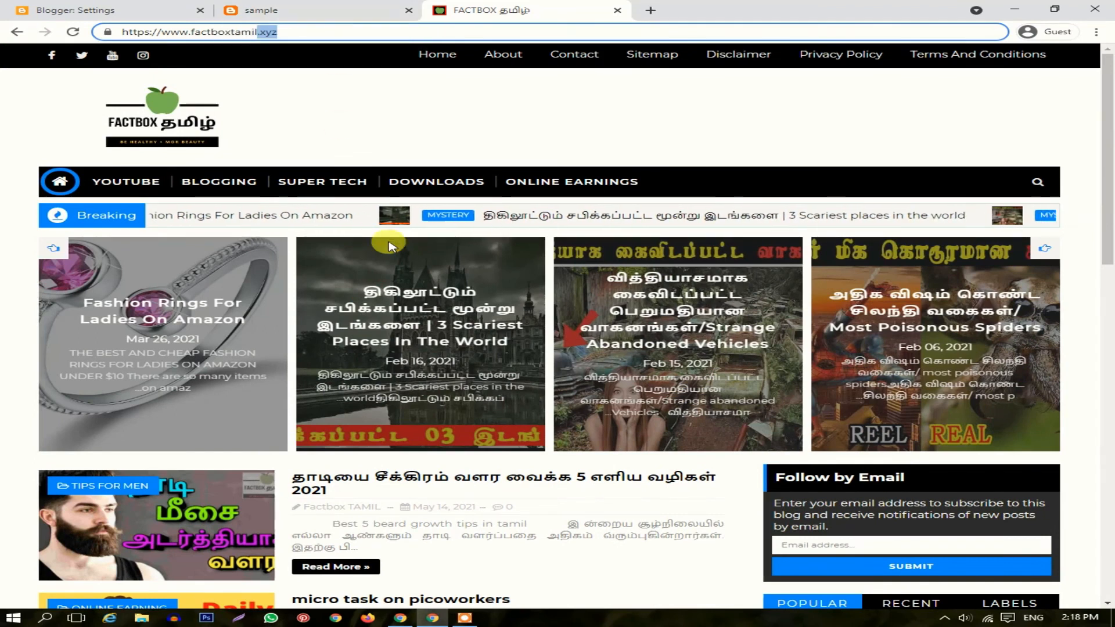
scroll(432, 447, "down", 3)
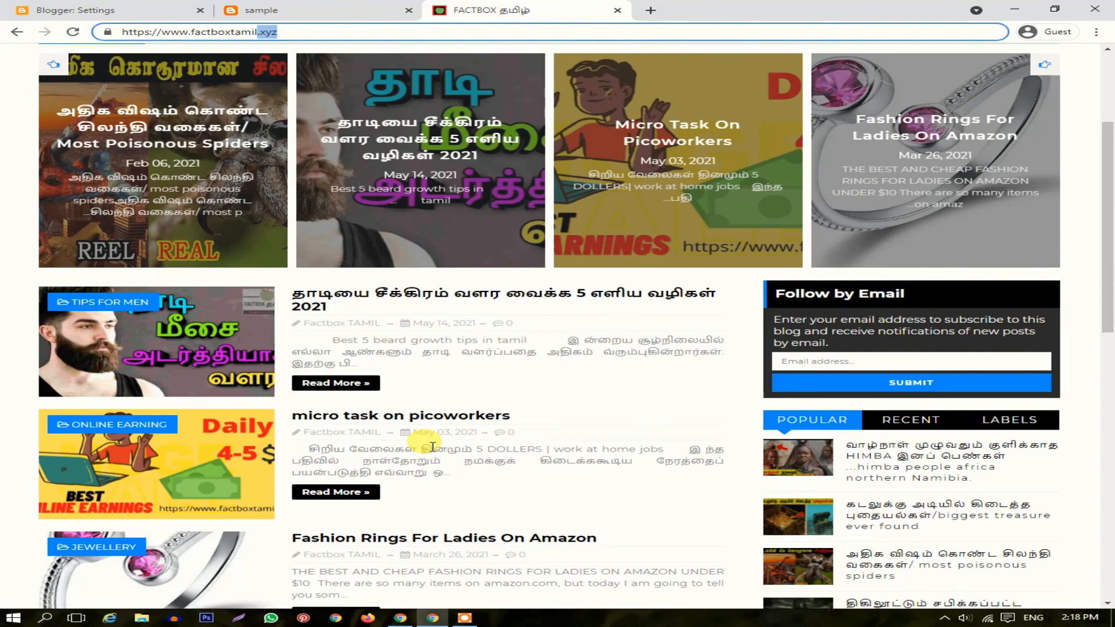
scroll(433, 448, "down", 4)
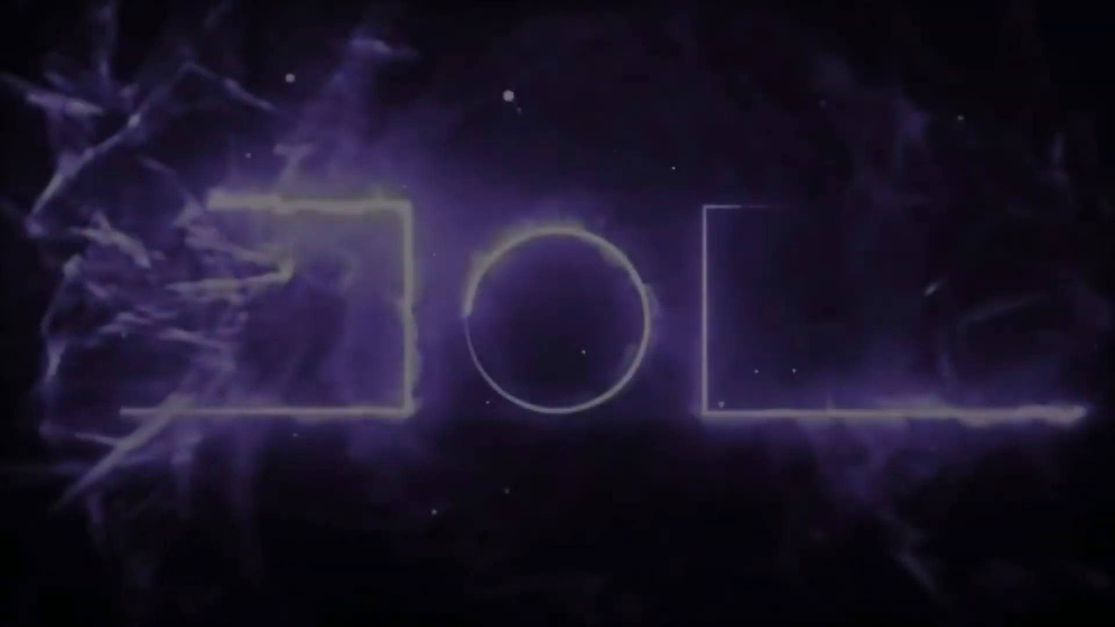